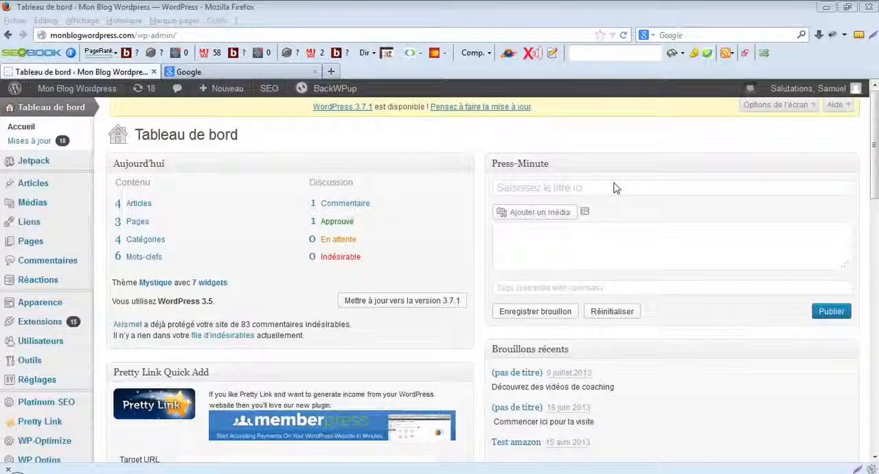
# - Switch to the open Google page and open Google Drive from the Google apps
pyautogui.click(218, 72)
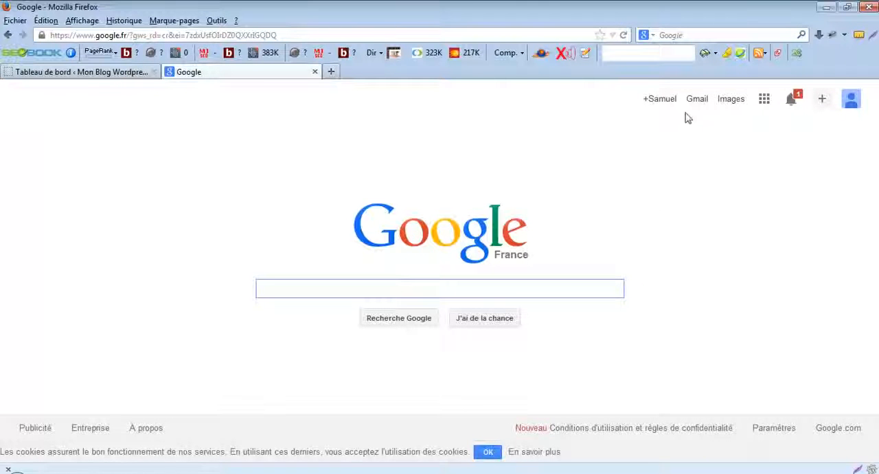
pyautogui.click(765, 100)
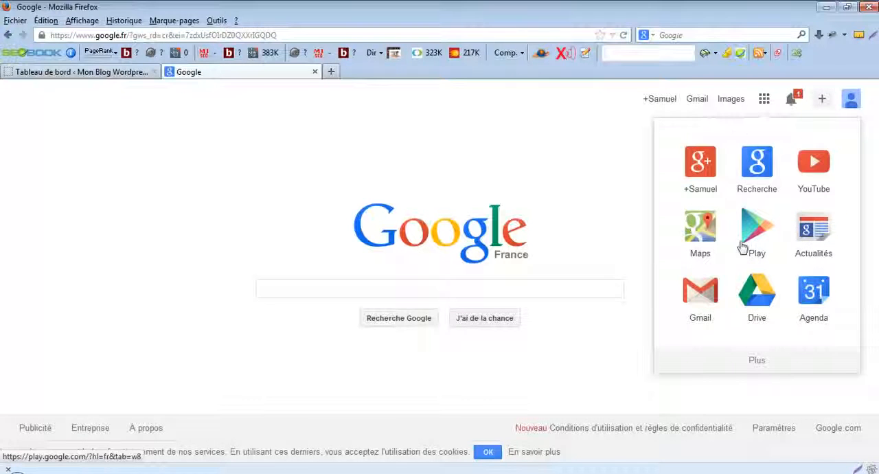
pyautogui.click(761, 296)
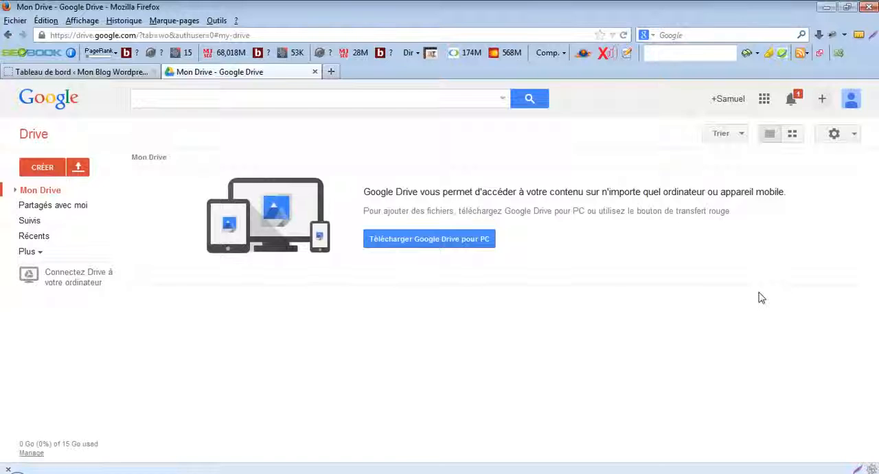
# - Create a new folder named "Mon blog Wordpress - Sauvegarde" in Mon Drive
pyautogui.click(43, 168)
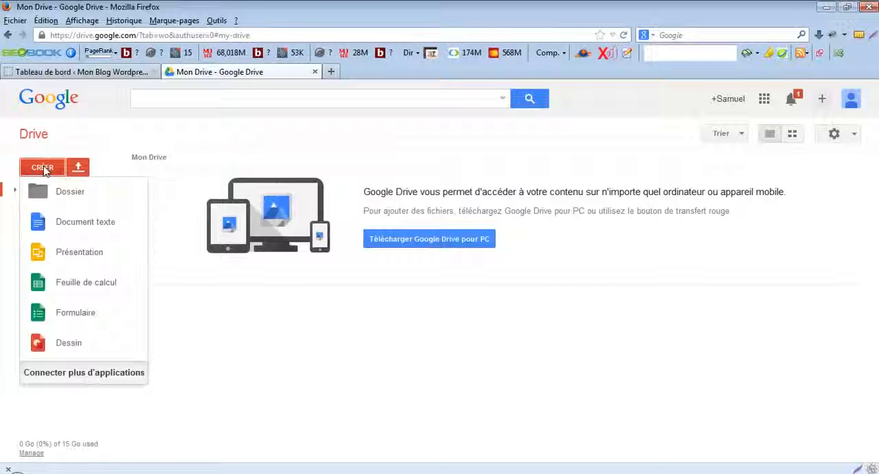
pyautogui.click(72, 198)
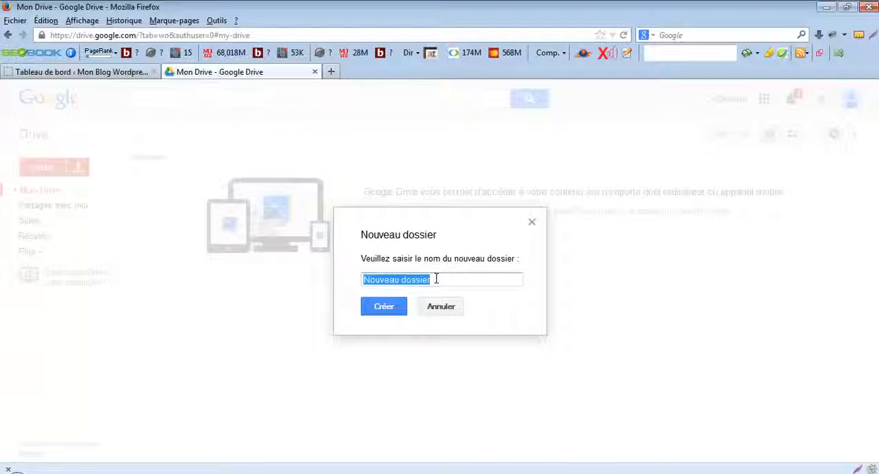
pyautogui.write('Mon blog ')
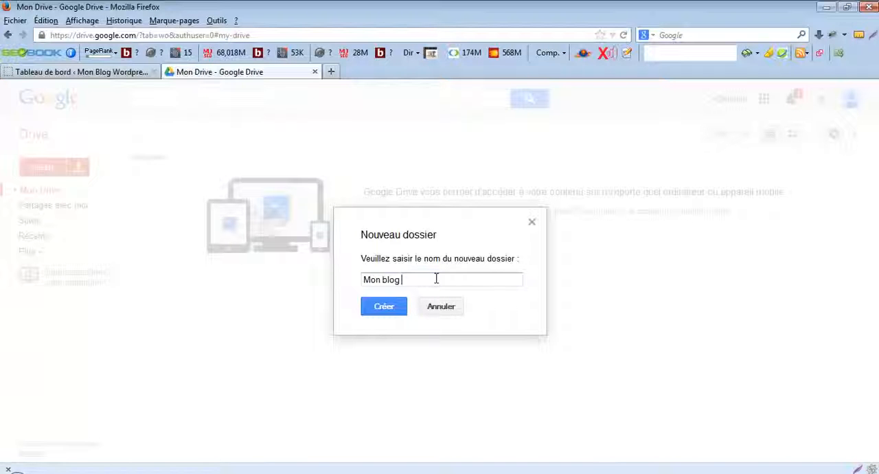
pyautogui.write('Wordpress - Sau')
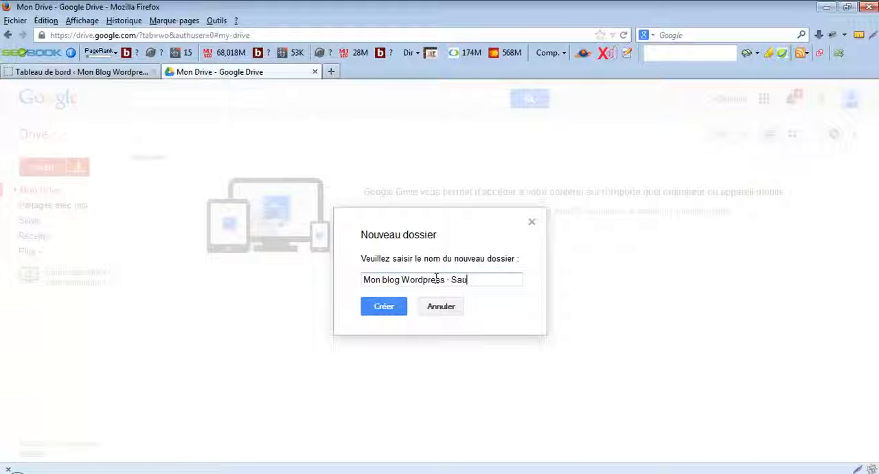
pyautogui.write('vegarde')
pyautogui.click(395, 307)
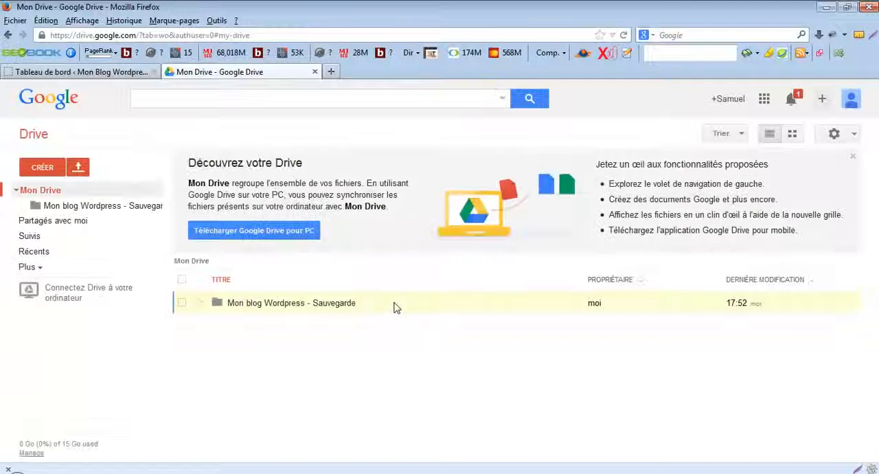
# - Open the "Mon blog Wordpress - Sauvegarde" folder and copy the folder ID from the end of its URL
pyautogui.click(274, 305)
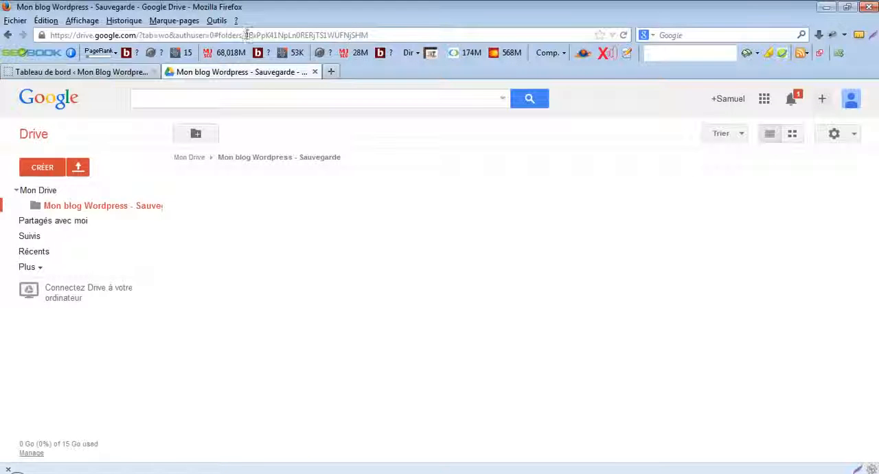
pyautogui.moveTo(245, 35); pyautogui.dragTo(372, 35)
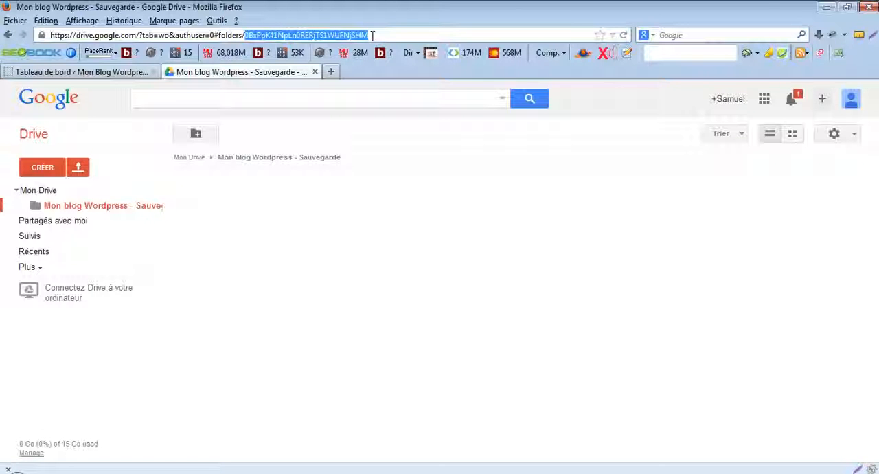
pyautogui.rightClick(350, 31)
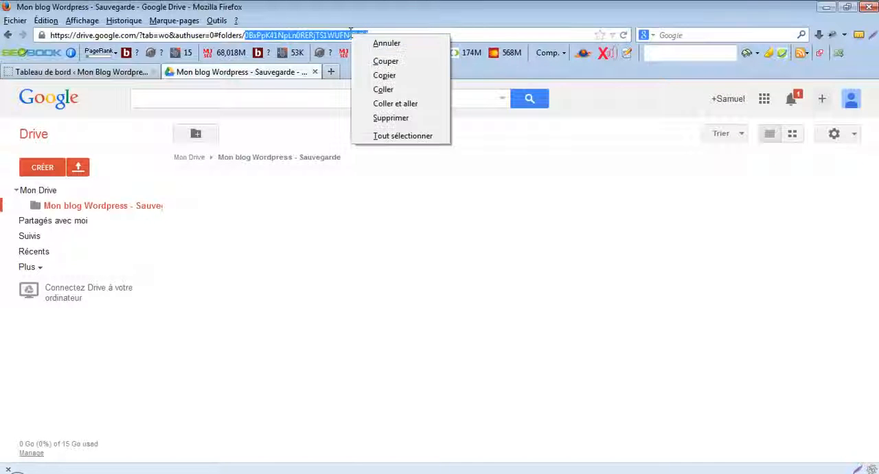
pyautogui.click(384, 77)
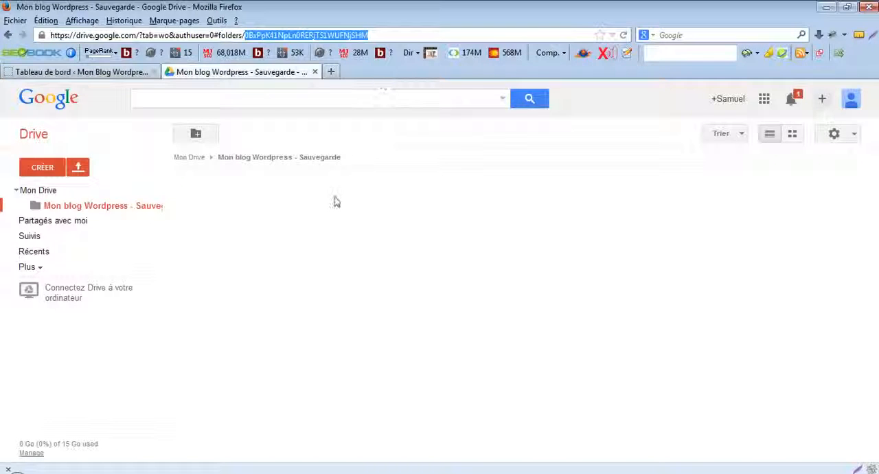
# - Switch to Notepad++, paste the copied folder ID into the empty document, and minimize the editor
pyautogui.click(170, 472)
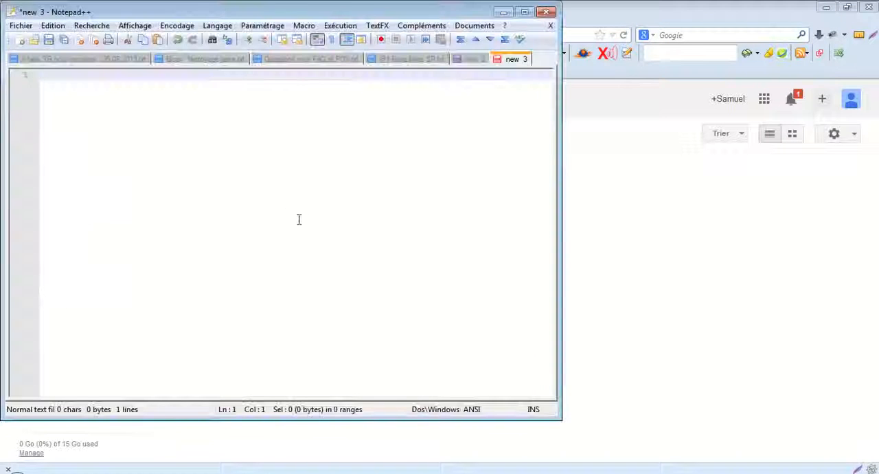
pyautogui.rightClick(254, 169)
pyautogui.click(283, 184)
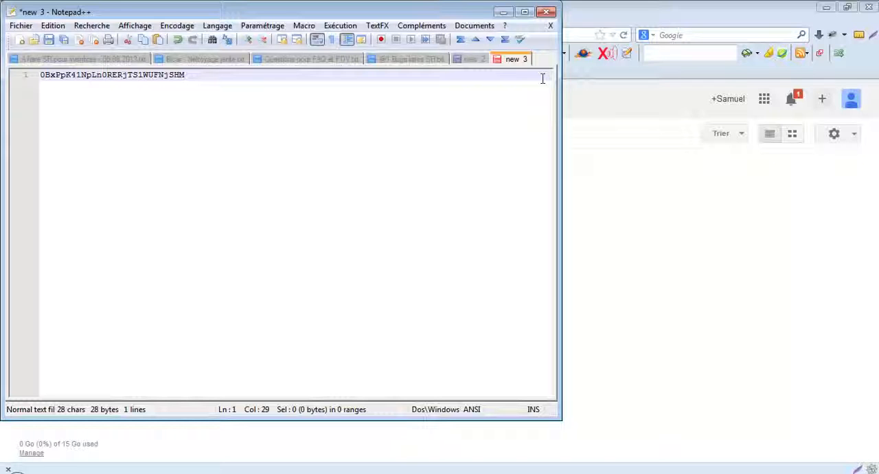
pyautogui.click(503, 12)
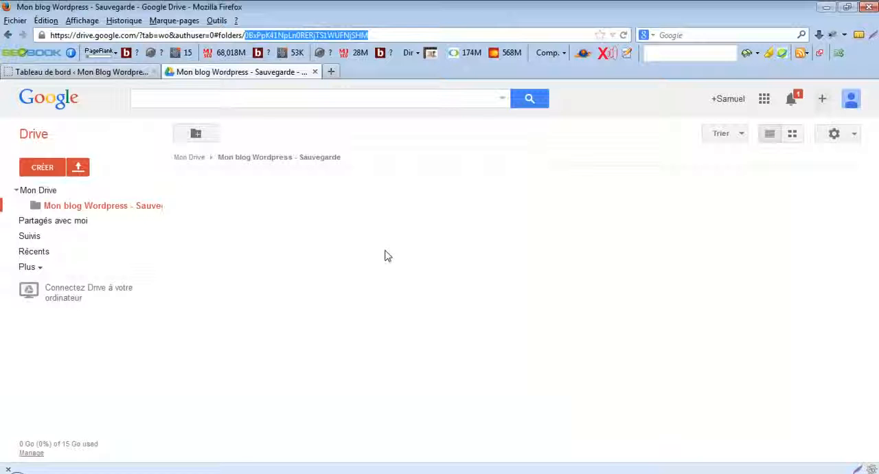
# - Return to the WordPress dashboard and search the installable extensions for "updraftplus"
pyautogui.click(112, 74)
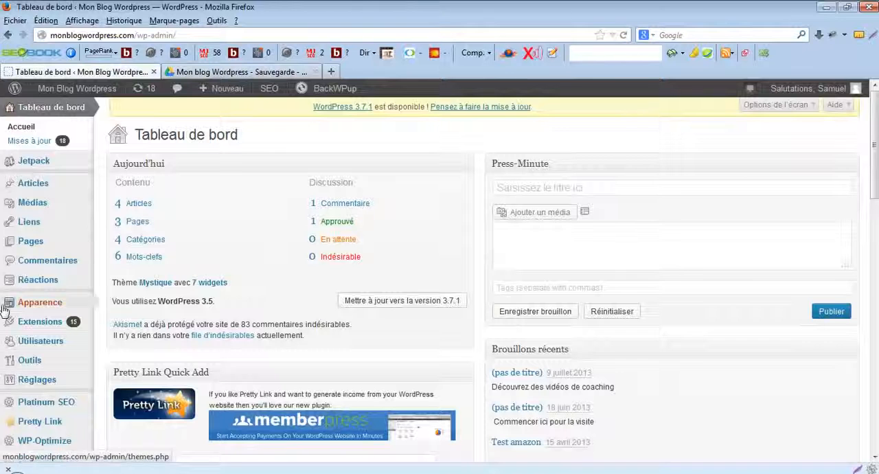
pyautogui.moveTo(32, 330)
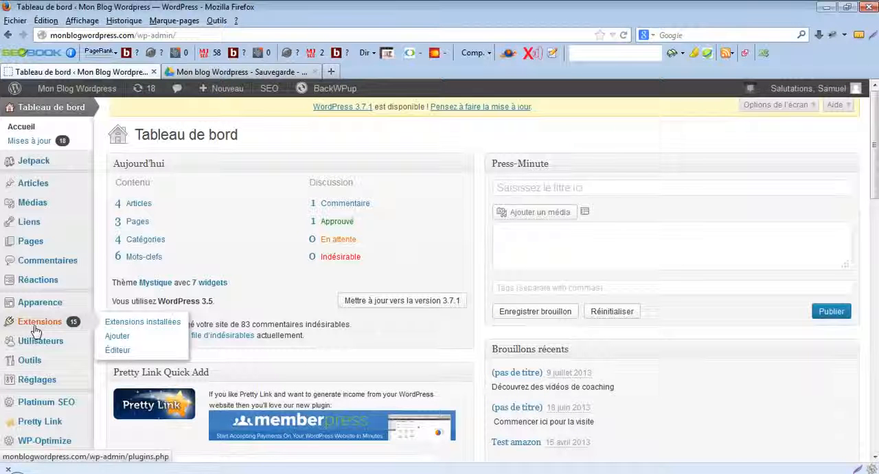
pyautogui.click(119, 336)
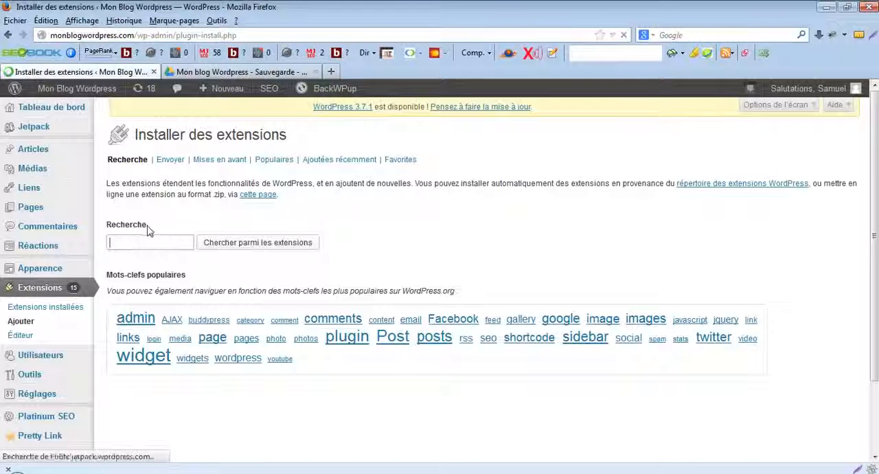
pyautogui.click(129, 242)
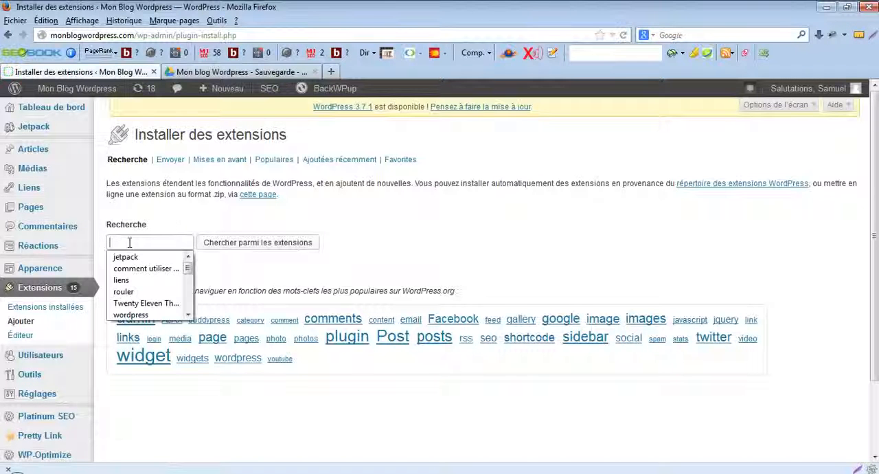
pyautogui.write('up')
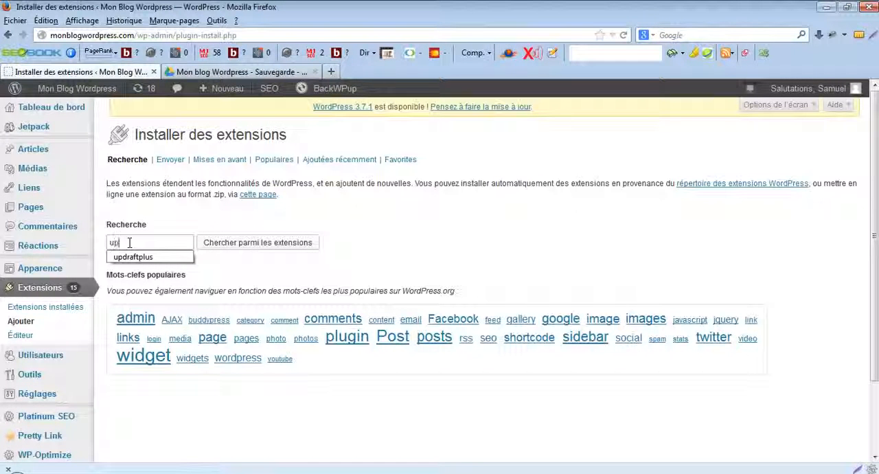
pyautogui.write('draftpl')
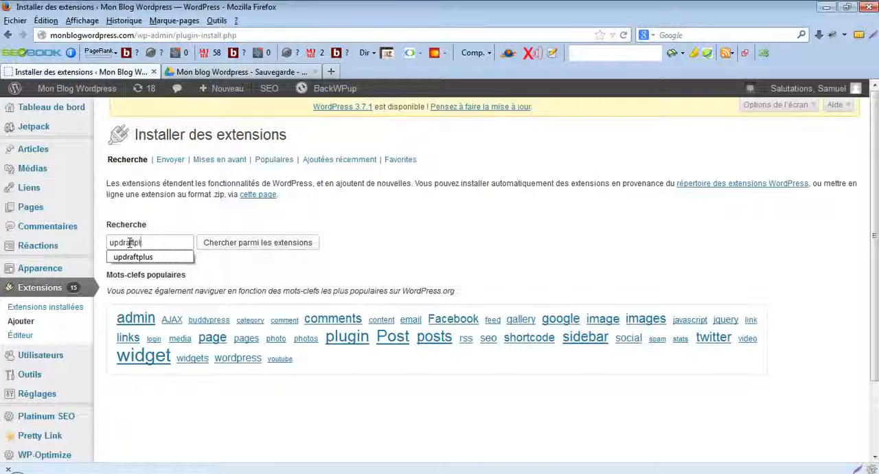
pyautogui.write('us')
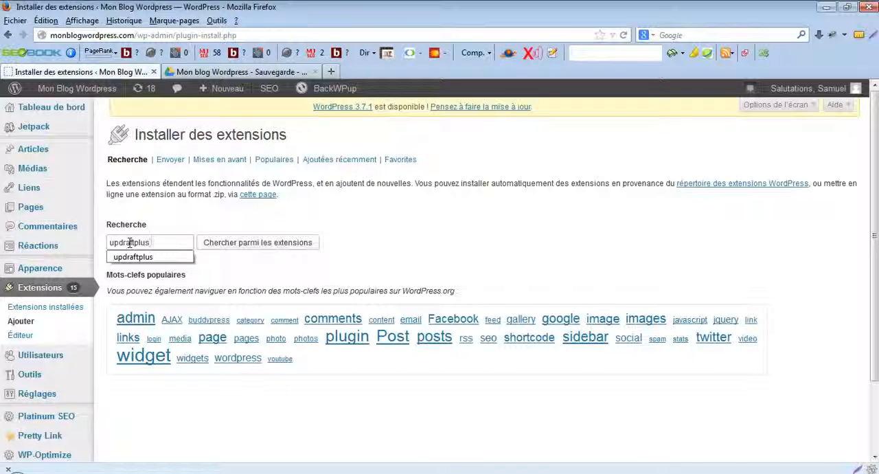
pyautogui.click(222, 245)
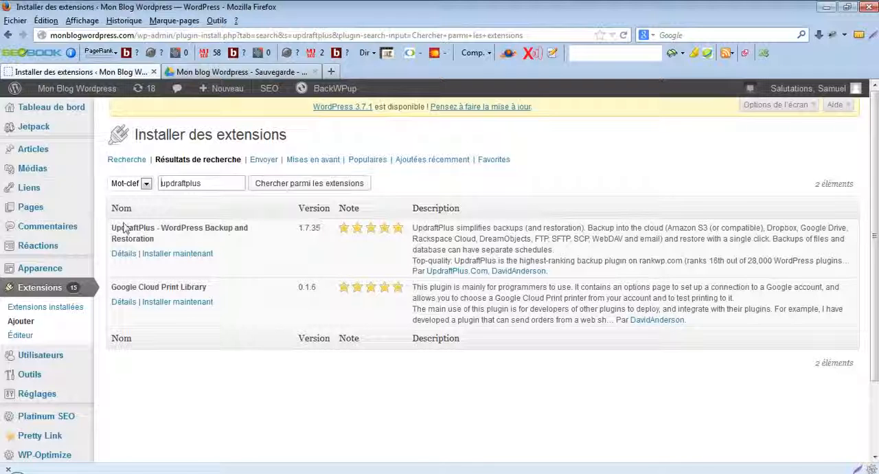
# - Install the UpdraftPlus - WordPress Backup and Restoration extension and activate it
pyautogui.click(188, 261)
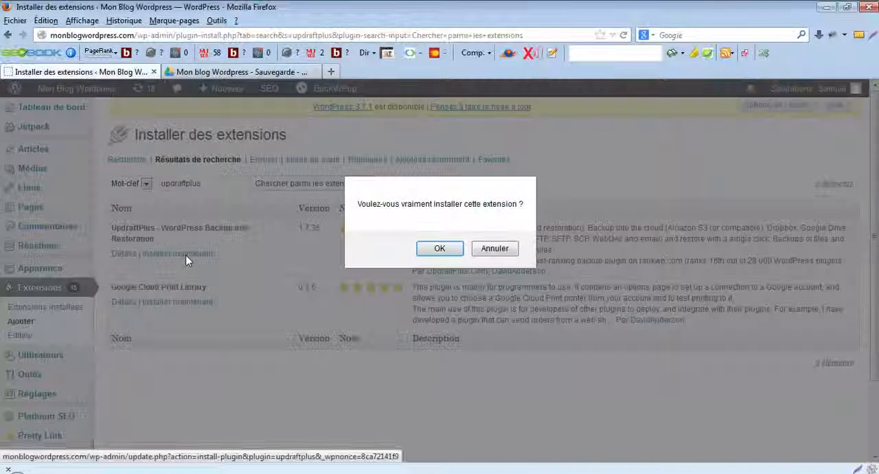
pyautogui.click(437, 248)
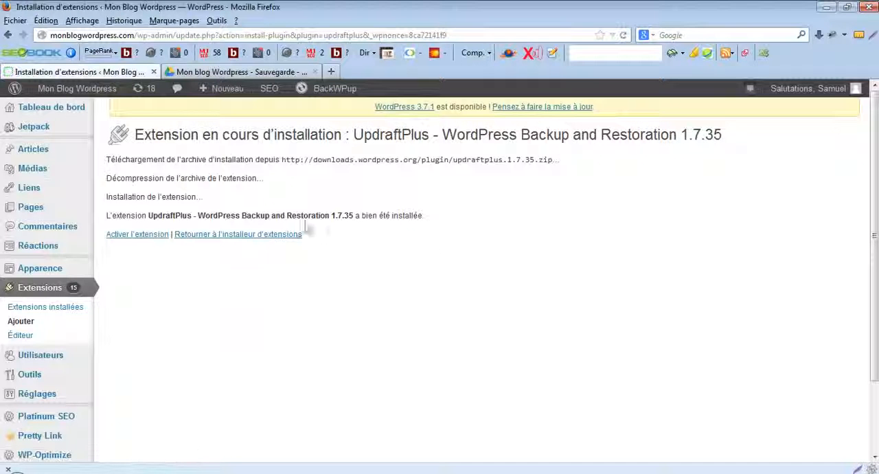
pyautogui.click(134, 242)
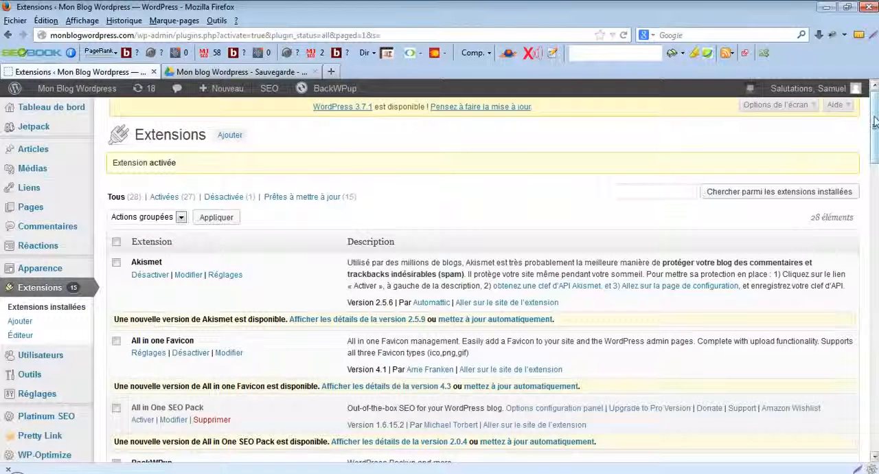
# - Open the Sauvegardes UpdraftPlus settings page of the WordPress site
pyautogui.moveTo(874, 121); pyautogui.dragTo(875, 139)
pyautogui.scroll(-1, 876, 148)
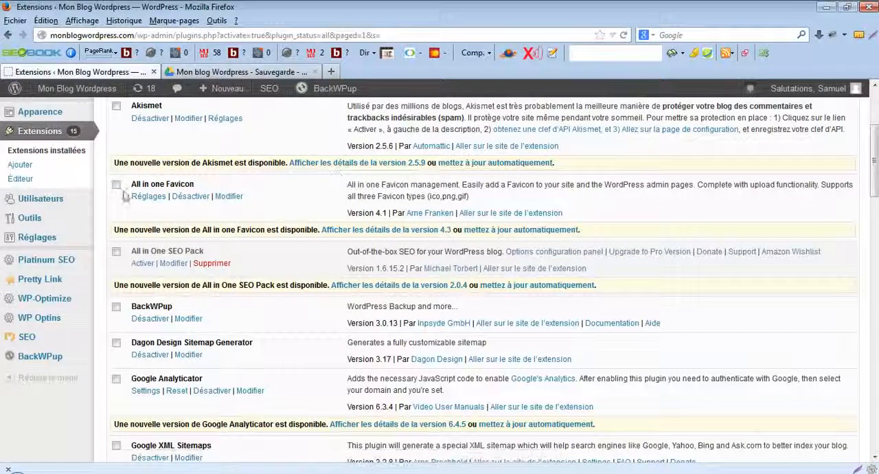
pyautogui.moveTo(31, 243)
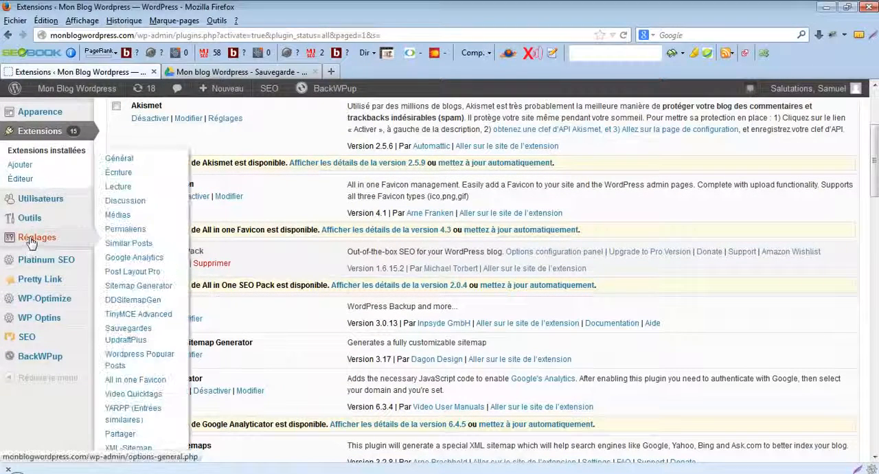
pyautogui.click(139, 345)
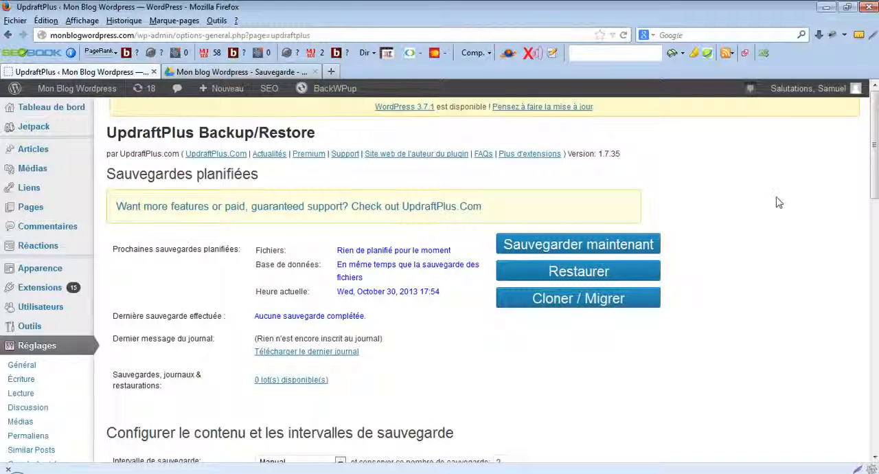
# - Choose Google Drive as the remote storage for the backups and bring up its configuration instructions
pyautogui.moveTo(875, 147); pyautogui.dragTo(876, 162)
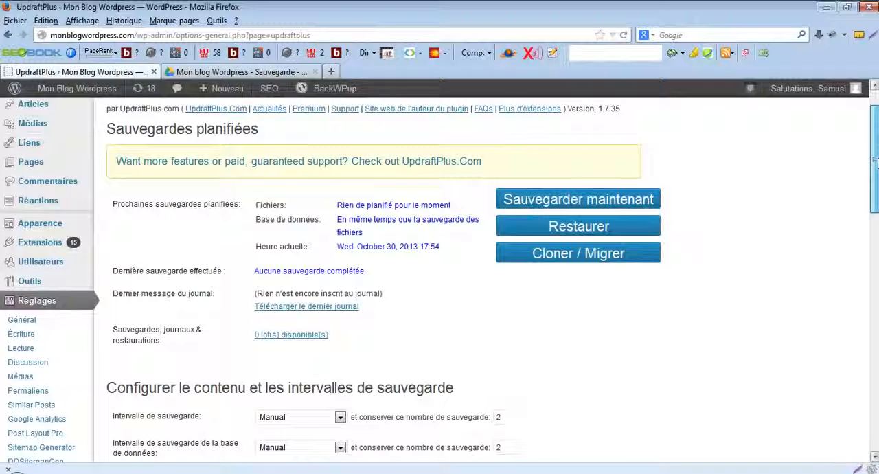
pyautogui.moveTo(875, 162); pyautogui.dragTo(875, 370)
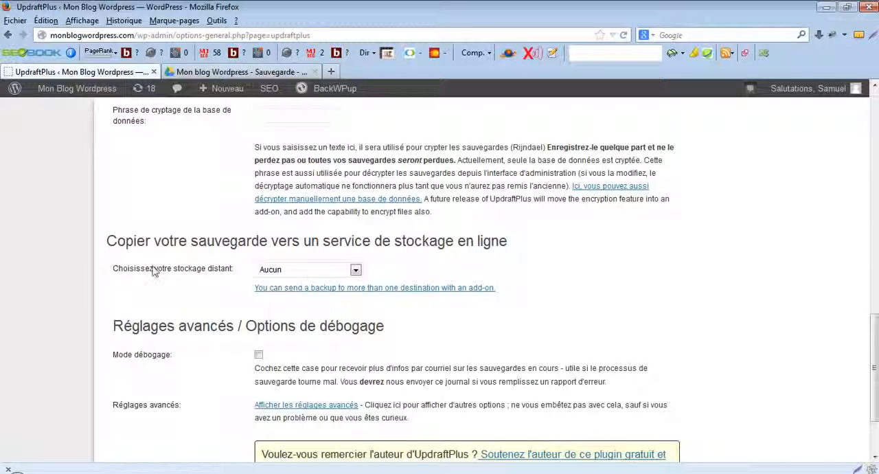
pyautogui.click(355, 272)
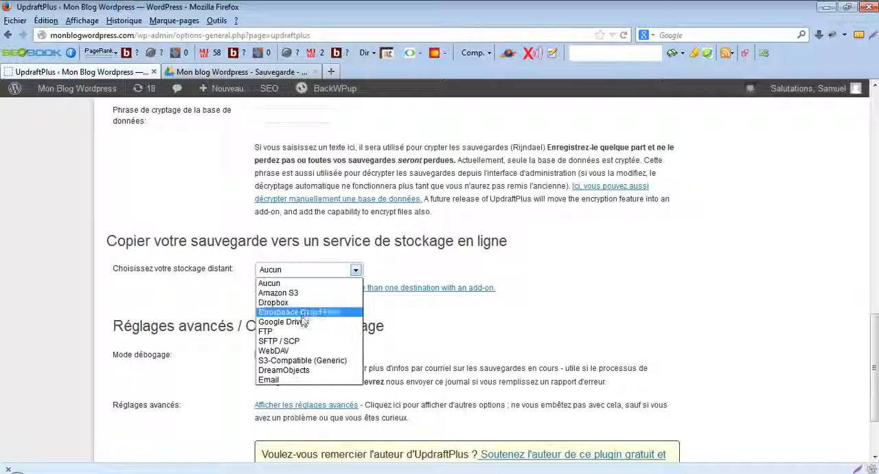
pyautogui.click(296, 321)
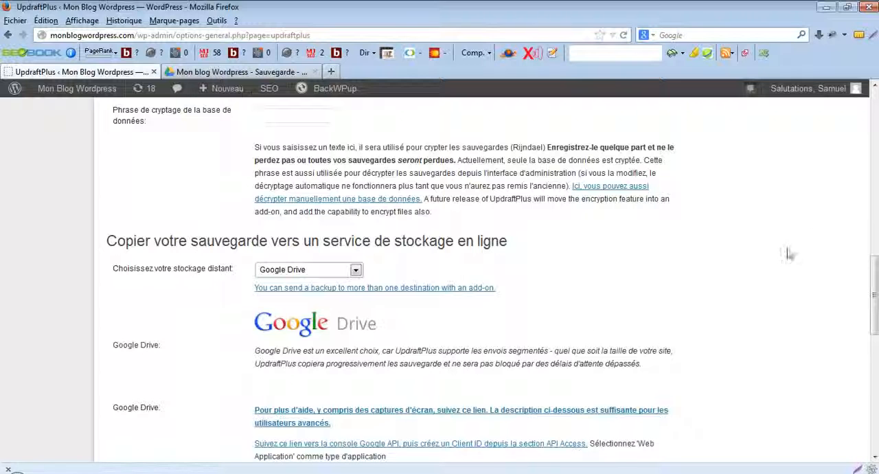
pyautogui.moveTo(874, 267); pyautogui.dragTo(875, 294)
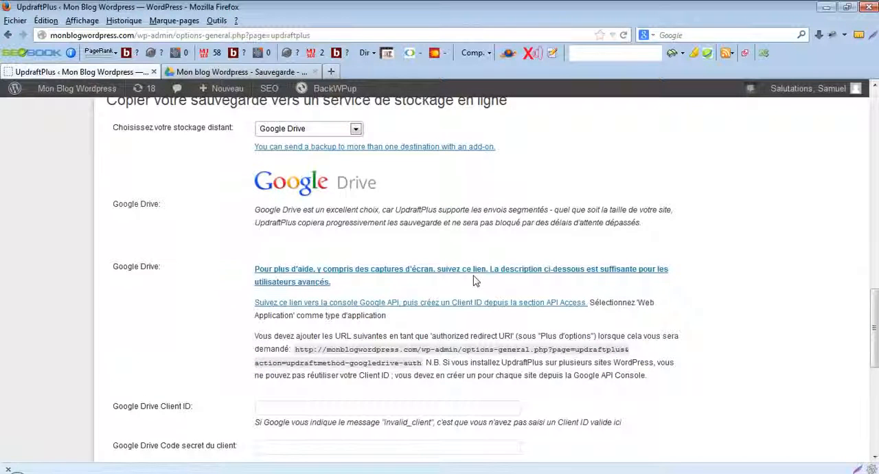
# - Open the Google API console link from the UpdraftPlus instructions in a new tab and create an API project
pyautogui.click(278, 308)
pyautogui.rightClick(279, 307)
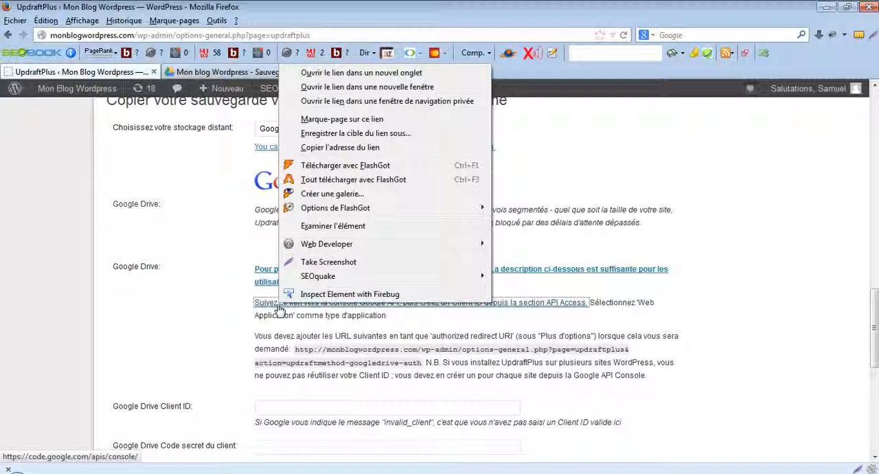
pyautogui.click(359, 74)
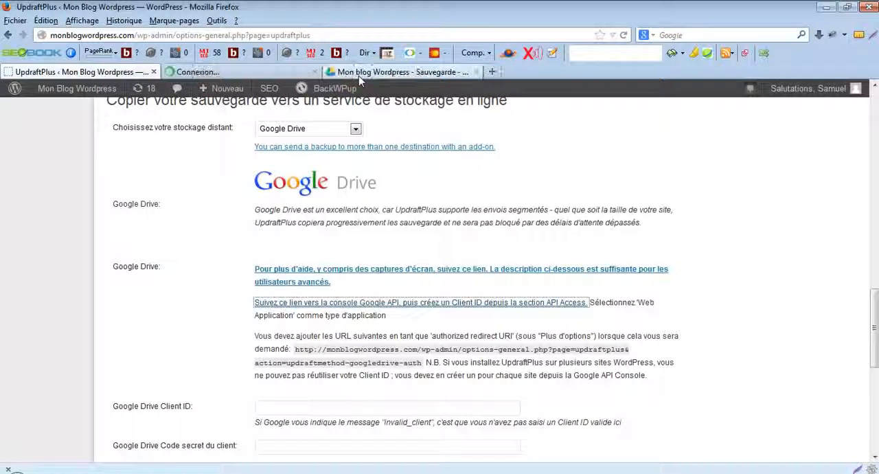
pyautogui.click(223, 72)
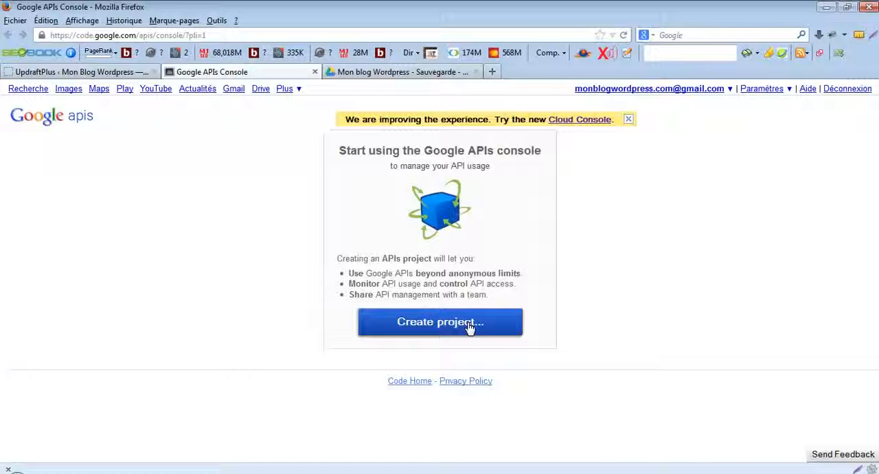
pyautogui.click(470, 327)
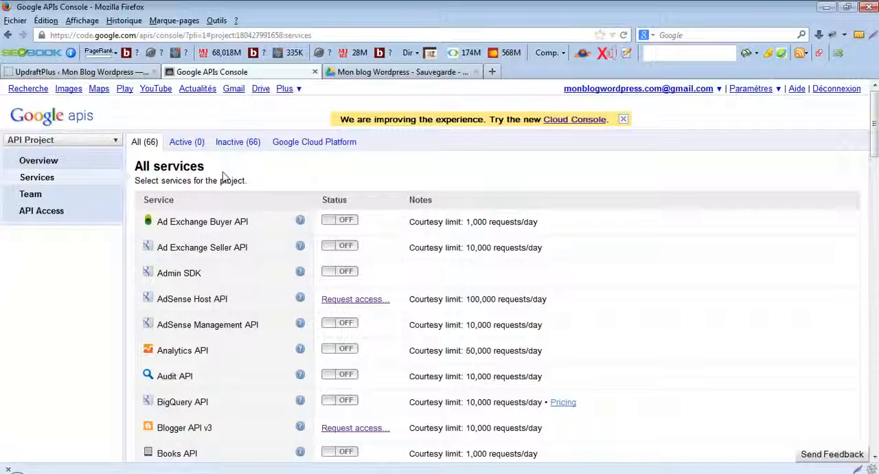
# - Activate the Drive API service for the project, accepting both the Google APIs and Drive API terms of service
pyautogui.moveTo(872, 109); pyautogui.dragTo(873, 192)
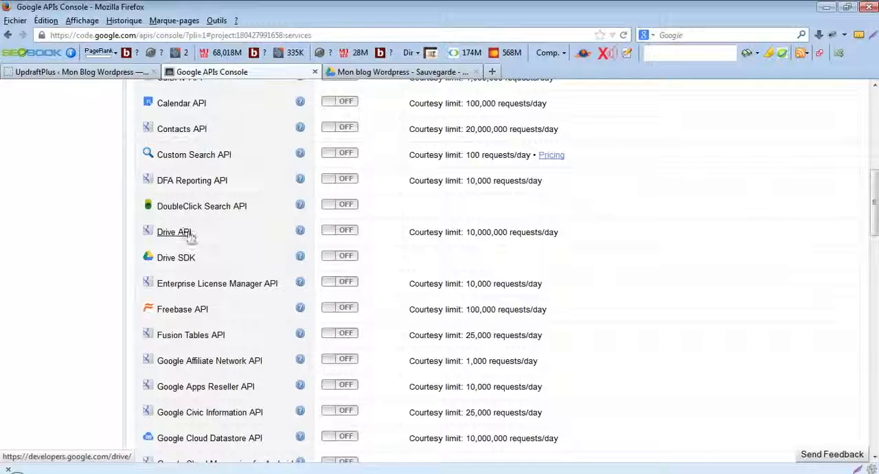
pyautogui.click(347, 231)
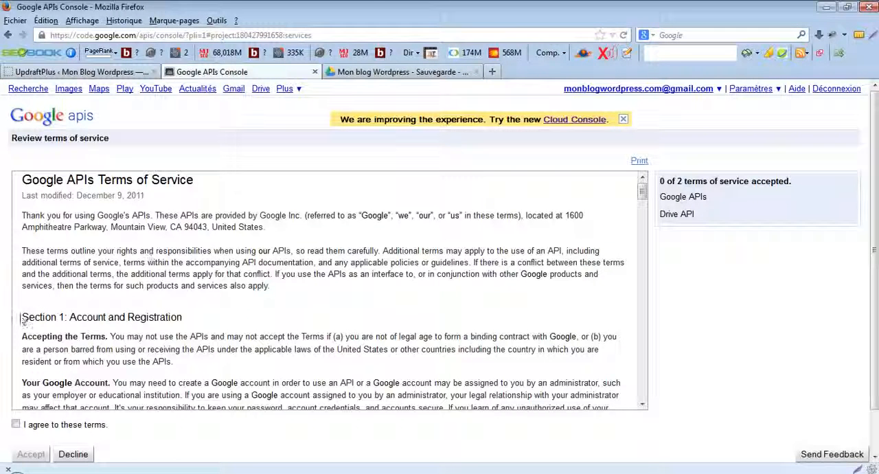
pyautogui.click(15, 424)
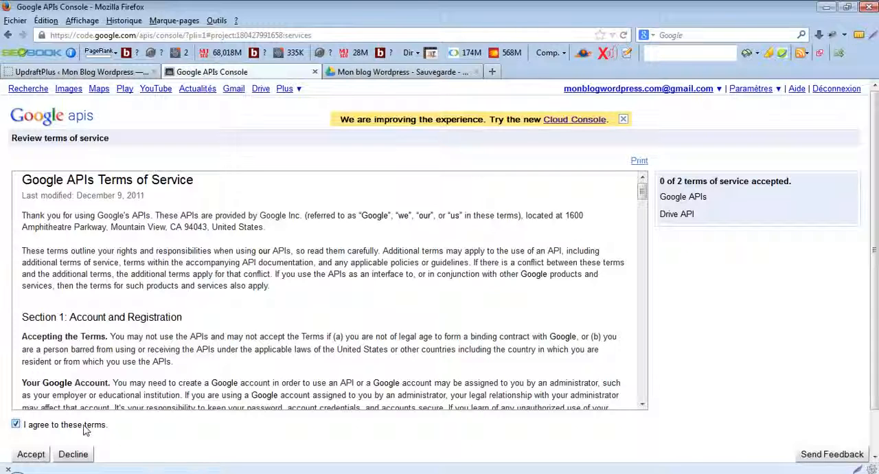
pyautogui.click(33, 455)
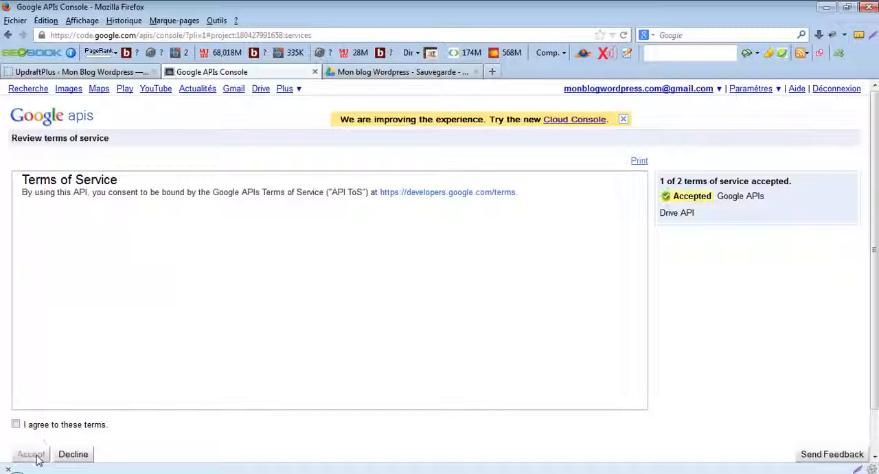
pyautogui.click(16, 425)
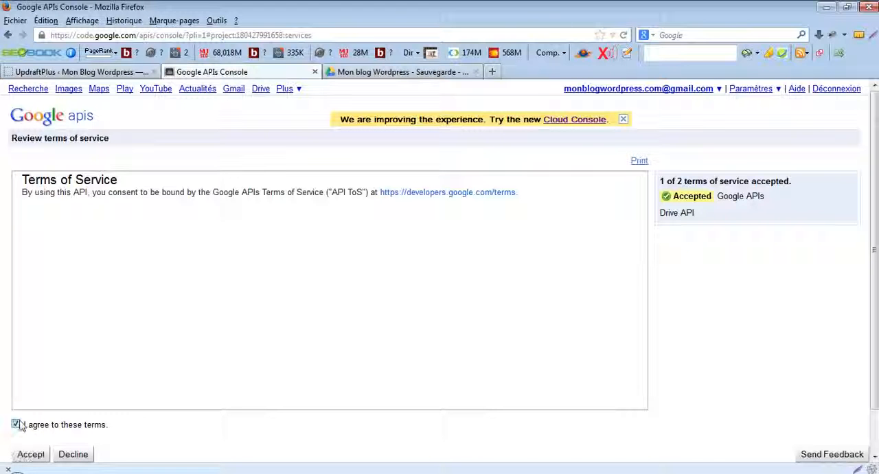
pyautogui.click(31, 455)
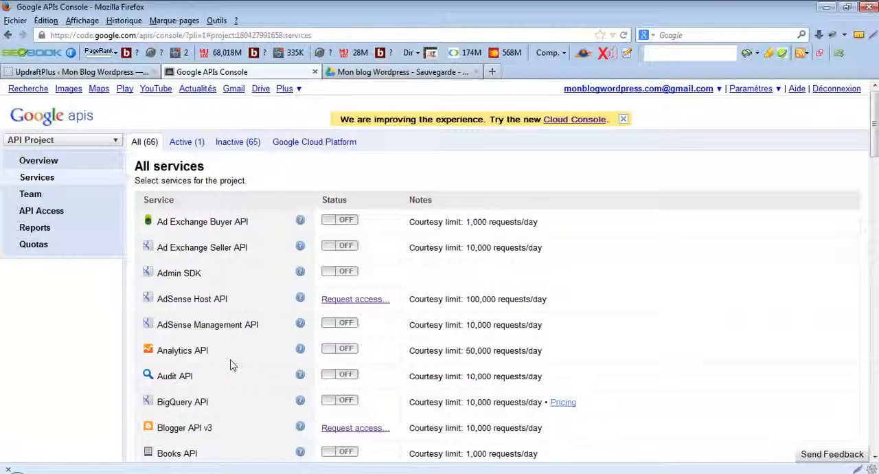
pyautogui.moveTo(876, 141); pyautogui.dragTo(877, 208)
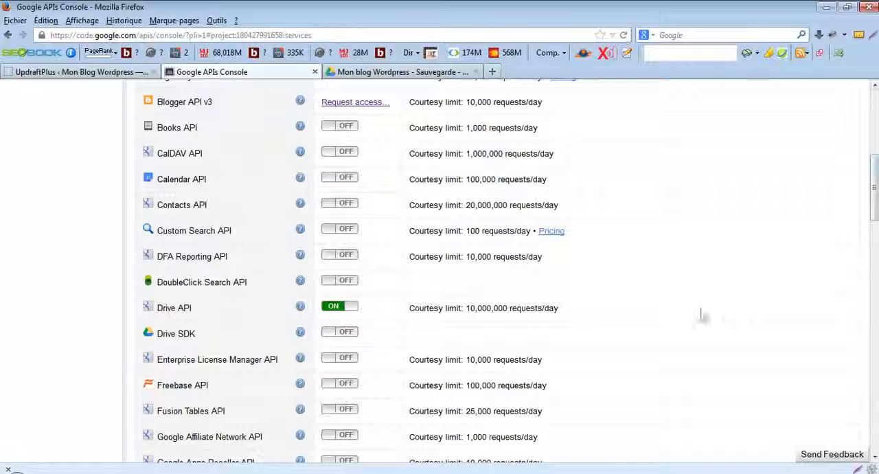
# - Start an OAuth 2.0 client ID from the project's API Access page with the product name "Updraft" and continue to its settings
pyautogui.moveTo(876, 219); pyautogui.dragTo(878, 153)
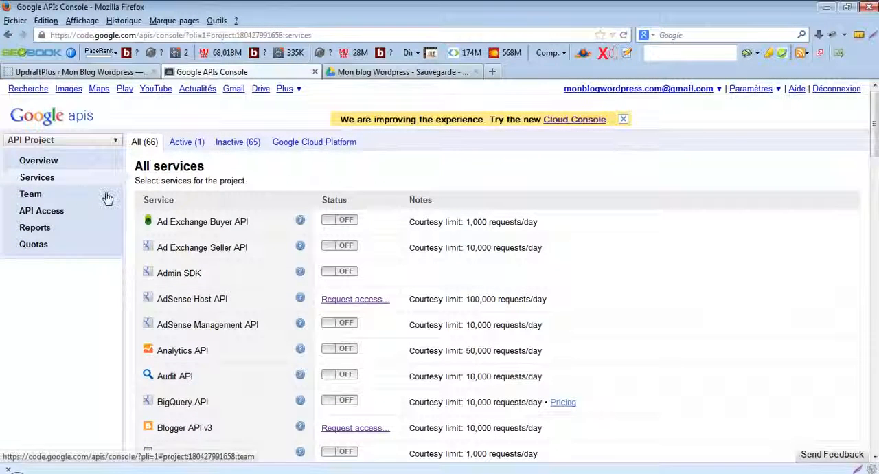
pyautogui.click(32, 213)
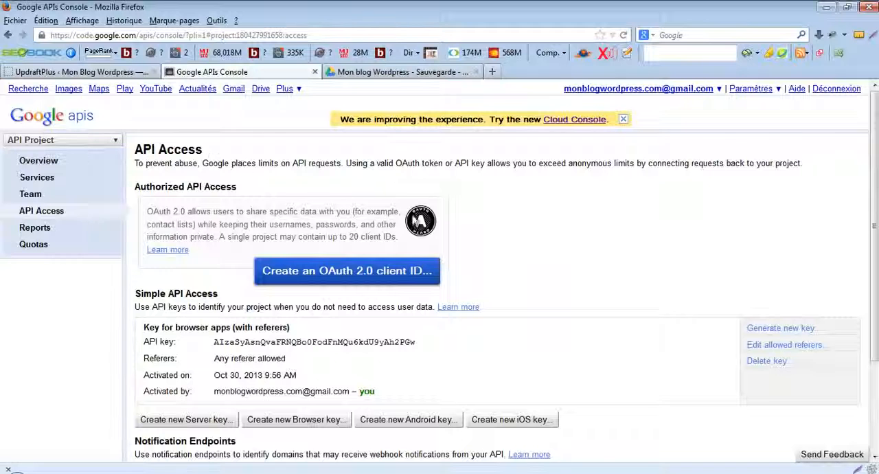
pyautogui.scroll(-2, 875, 121)
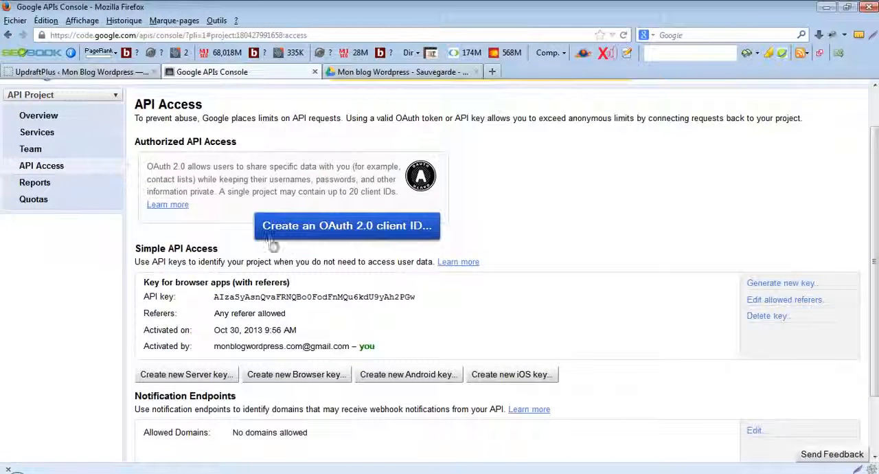
pyautogui.click(365, 237)
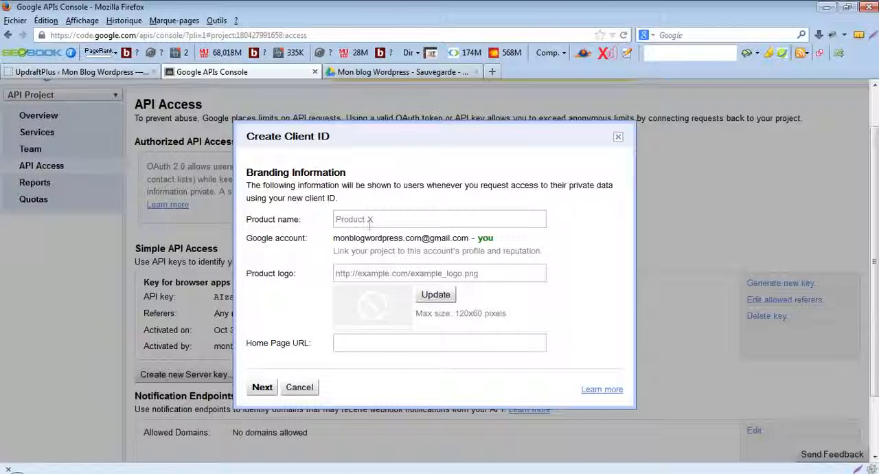
pyautogui.click(382, 220)
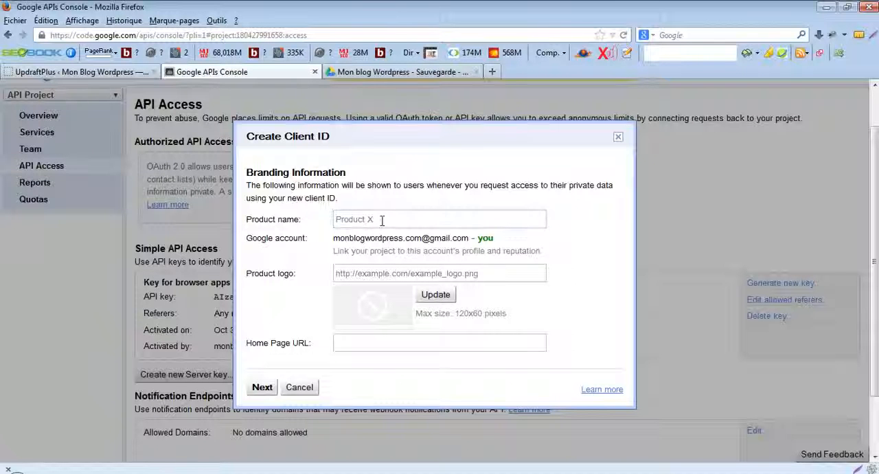
pyautogui.write('up')
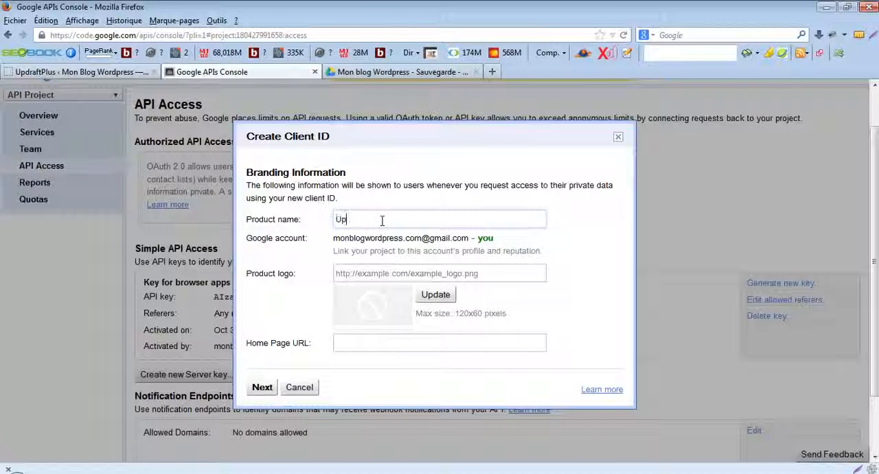
pyautogui.write('draft')
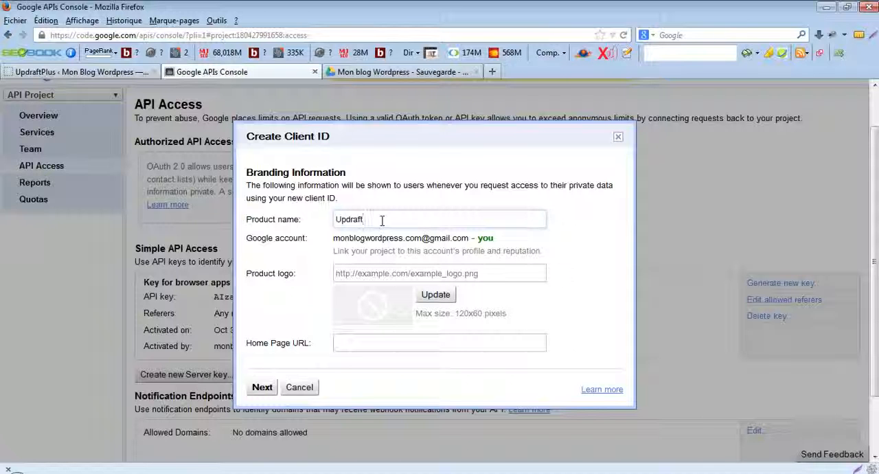
pyautogui.click(262, 389)
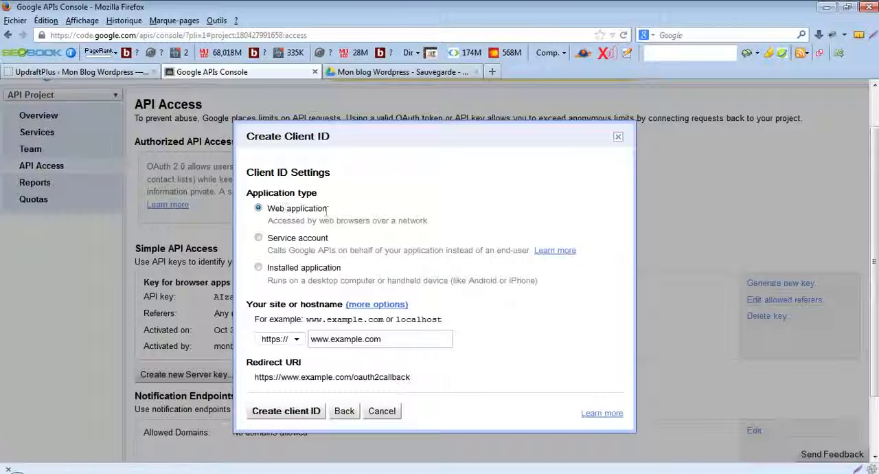
# - Expand the web application client ID options and copy the authorized redirect URL from the UpdraftPlus Google Drive instructions
pyautogui.click(377, 306)
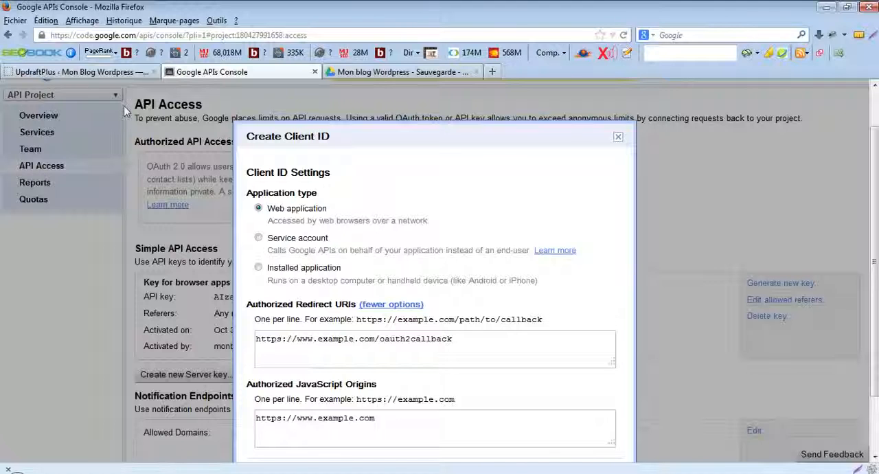
pyautogui.click(99, 72)
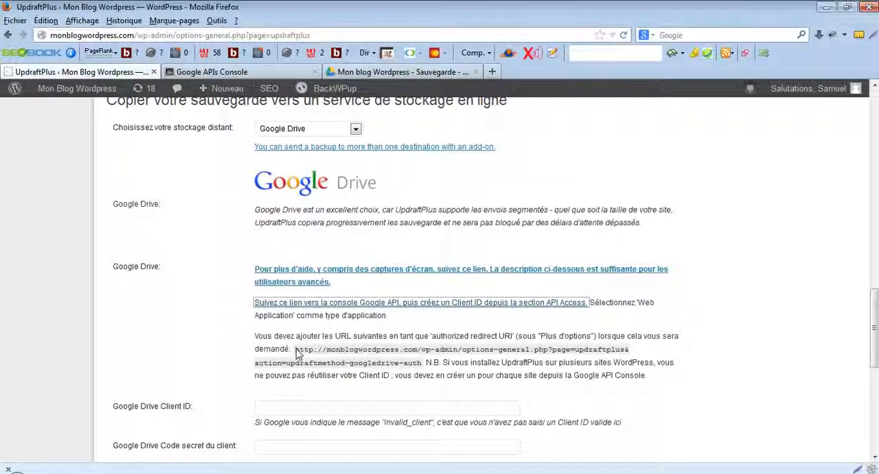
pyautogui.moveTo(296, 352); pyautogui.dragTo(422, 371)
pyautogui.hotkey('ctrl', 'c')
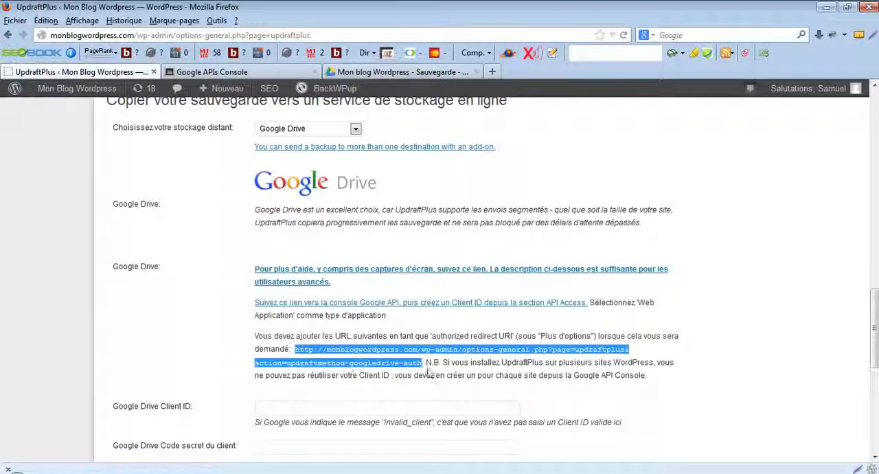
pyautogui.rightClick(406, 369)
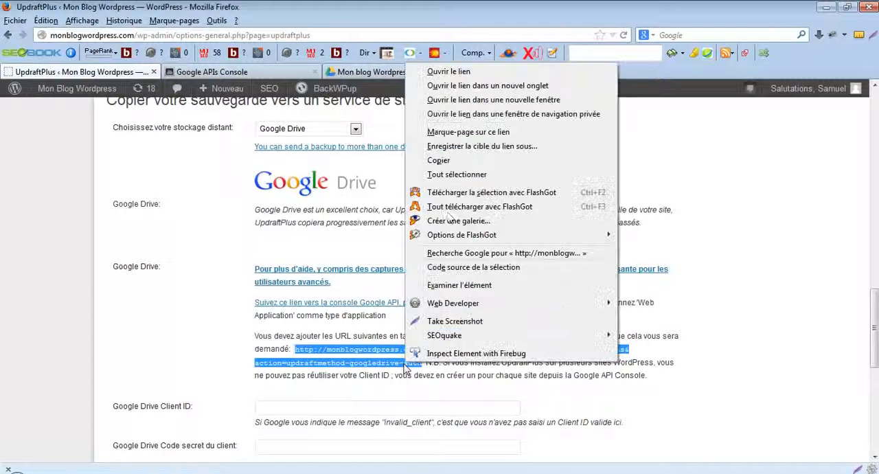
pyautogui.click(440, 160)
# - Replace the example authorized redirect URI with the copied UpdraftPlus URL in the Google APIs console and create the client ID
pyautogui.click(231, 72)
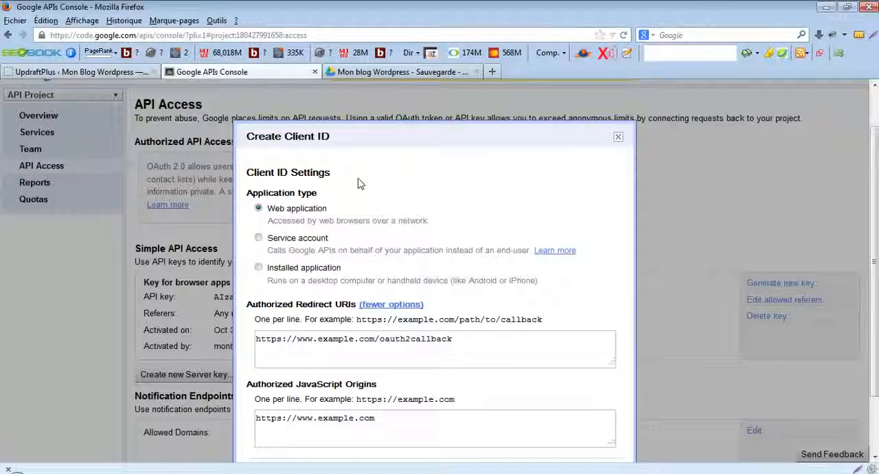
pyautogui.moveTo(461, 338); pyautogui.dragTo(254, 338)
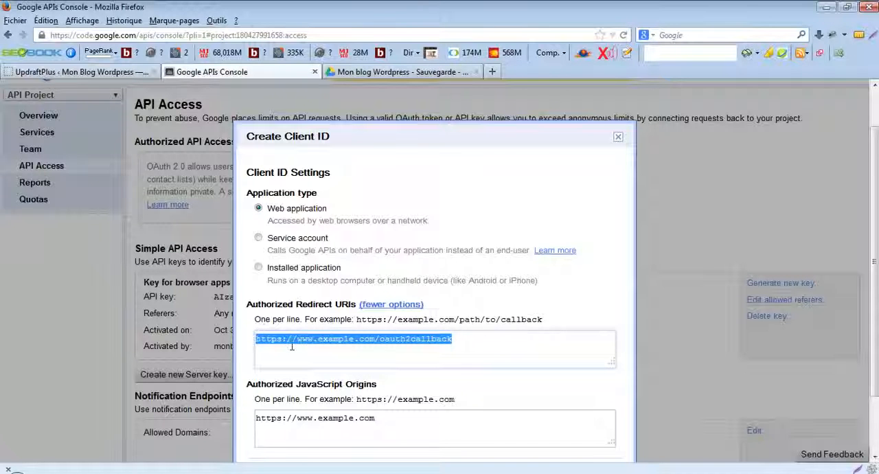
pyautogui.press('Delete')
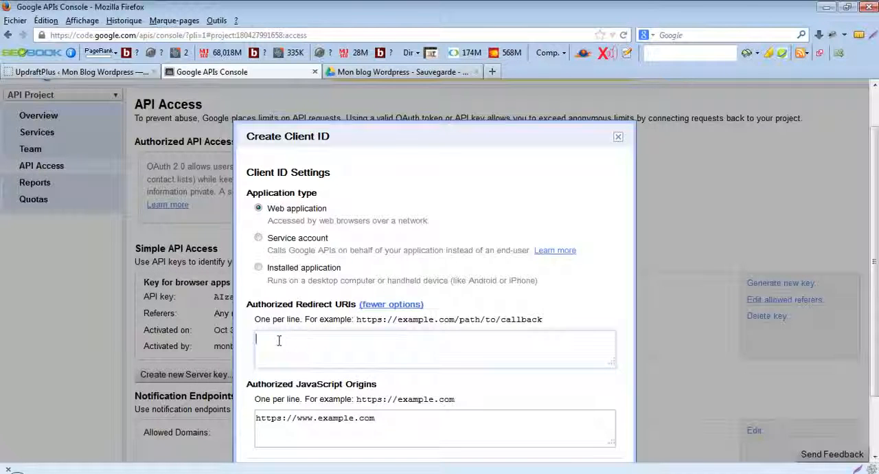
pyautogui.rightClick(279, 341)
pyautogui.click(322, 136)
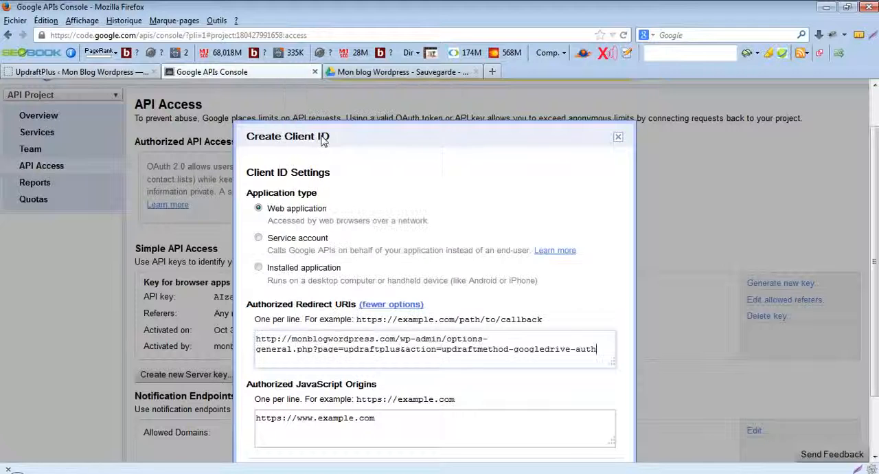
pyautogui.scroll(-2, 874, 169)
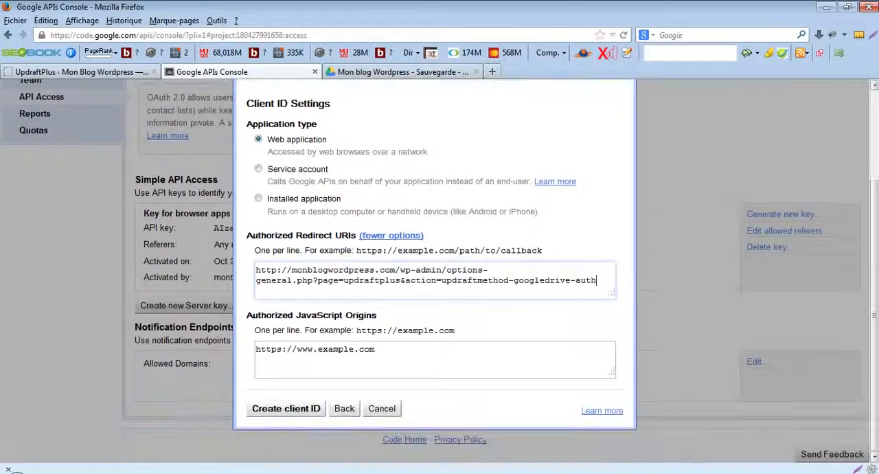
pyautogui.click(306, 411)
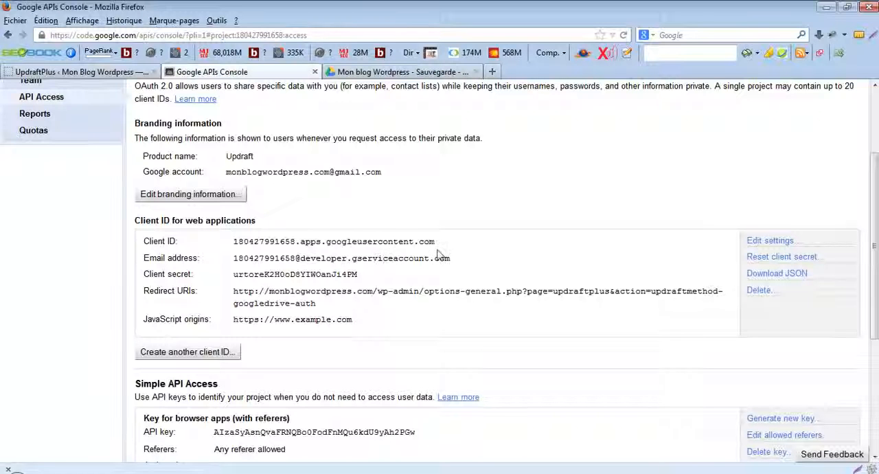
# - Copy the web application's client ID from the Google APIs console into the Google Drive Client ID field of the UpdraftPlus settings
pyautogui.moveTo(438, 242); pyautogui.dragTo(236, 247)
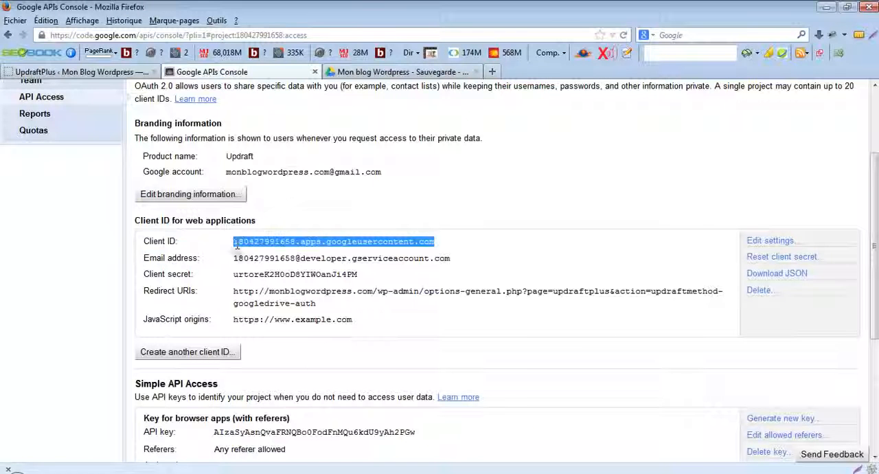
pyautogui.rightClick(237, 246)
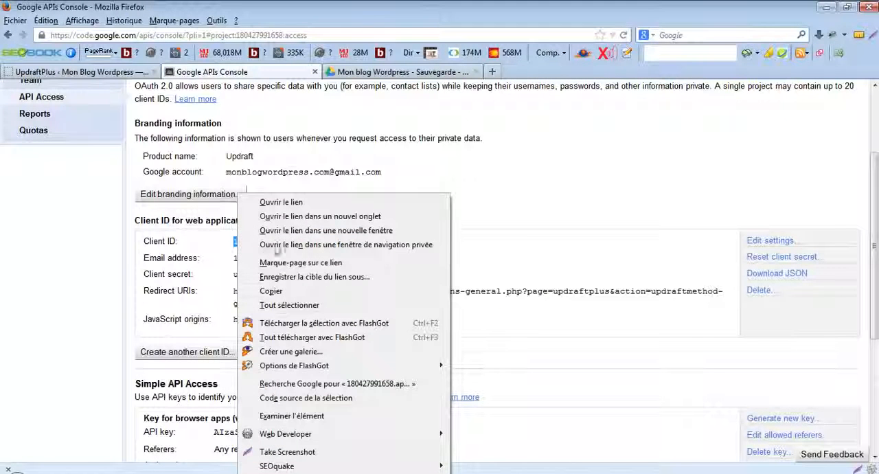
pyautogui.click(273, 294)
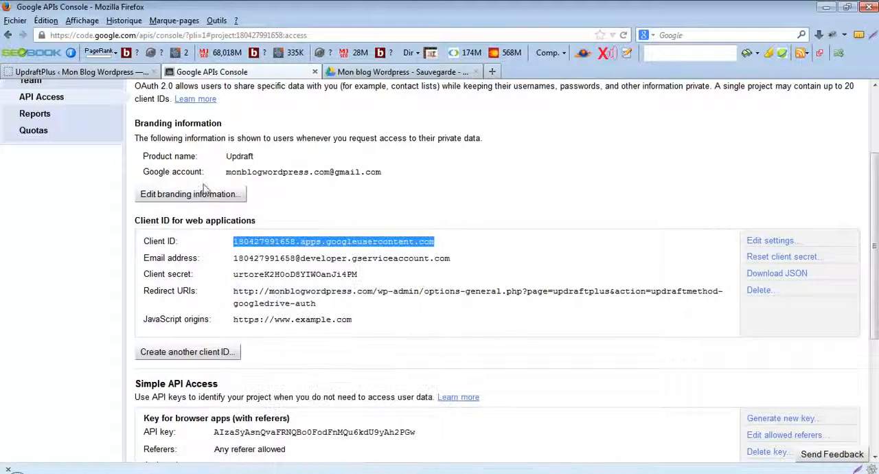
pyautogui.click(100, 74)
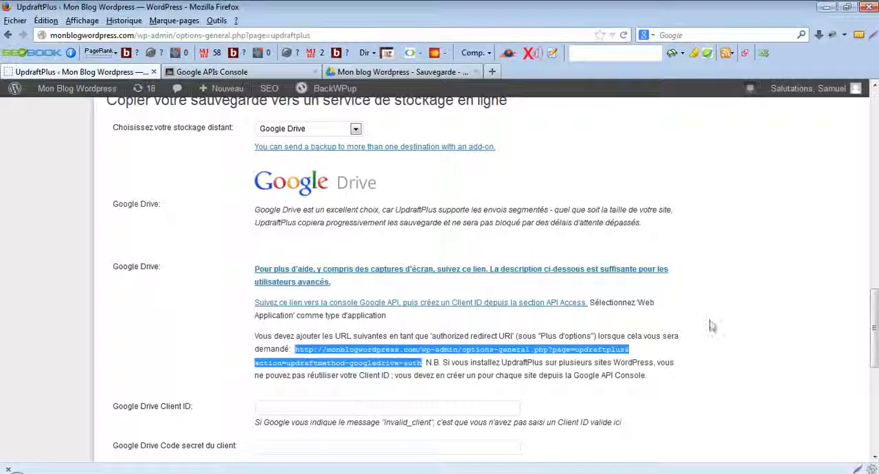
pyautogui.scroll(-3, 434, 349)
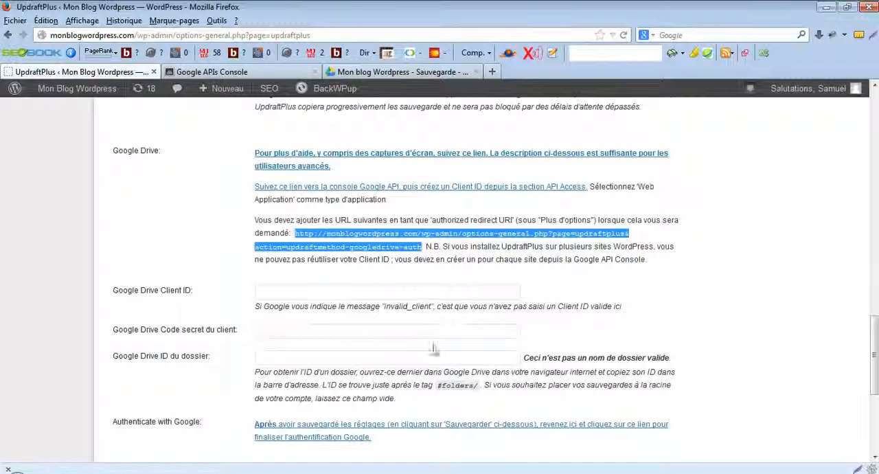
pyautogui.click(267, 294)
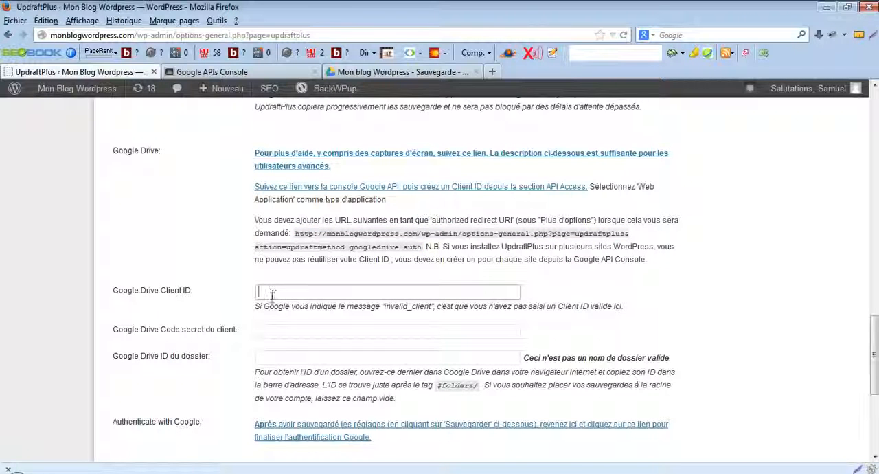
pyautogui.rightClick(272, 294)
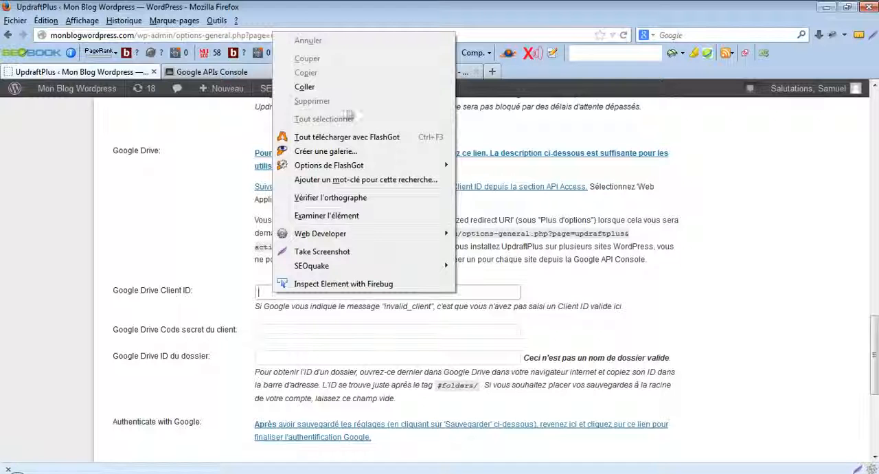
pyautogui.click(330, 88)
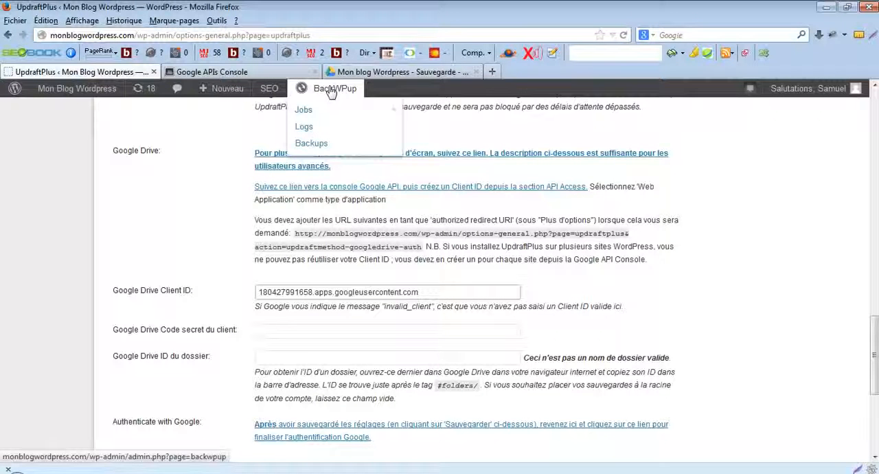
# - Copy the client secret from the Google APIs console into the Google Drive client secret field of the UpdraftPlus settings
pyautogui.click(220, 73)
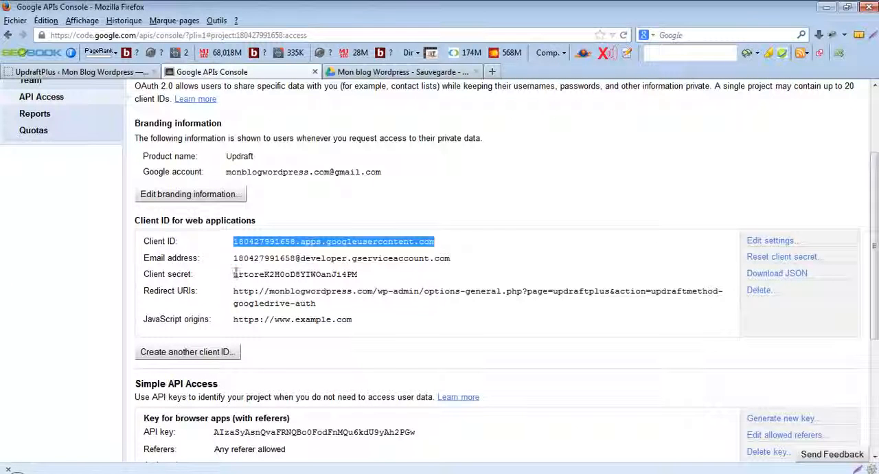
pyautogui.moveTo(233, 275); pyautogui.dragTo(360, 278)
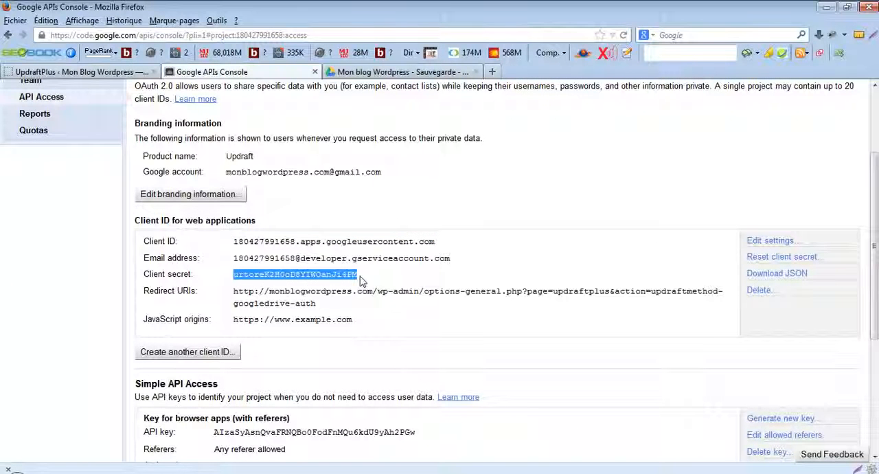
pyautogui.rightClick(336, 275)
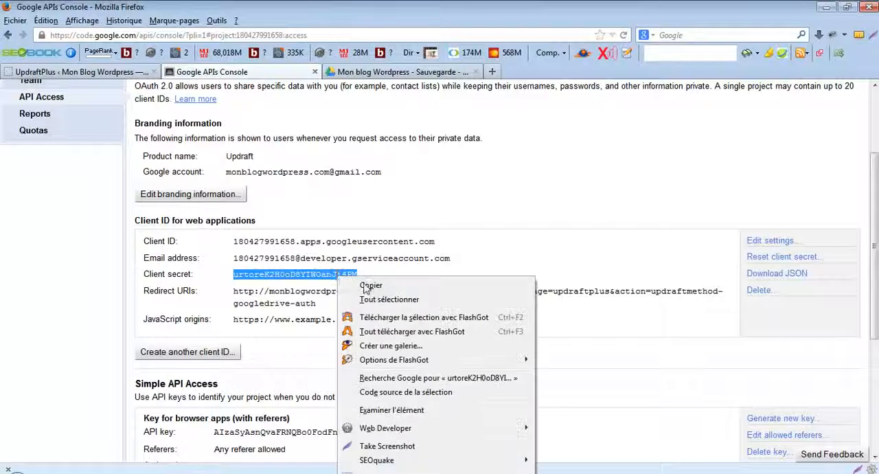
pyautogui.click(369, 286)
pyautogui.click(98, 73)
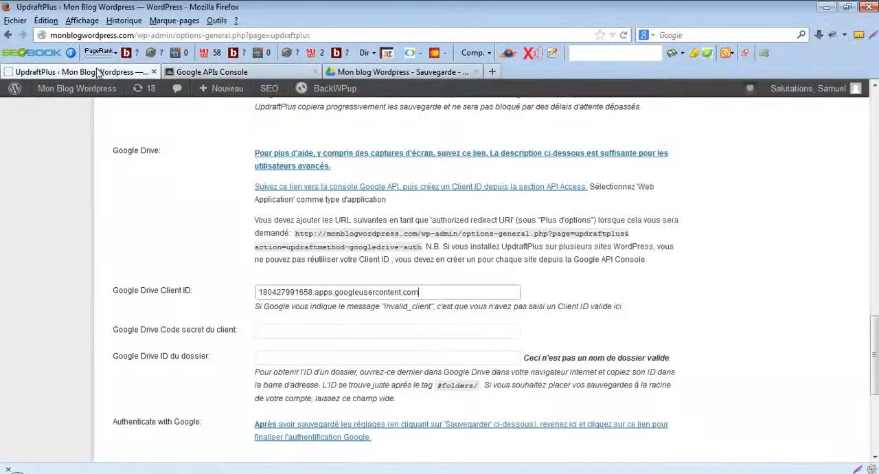
pyautogui.click(303, 333)
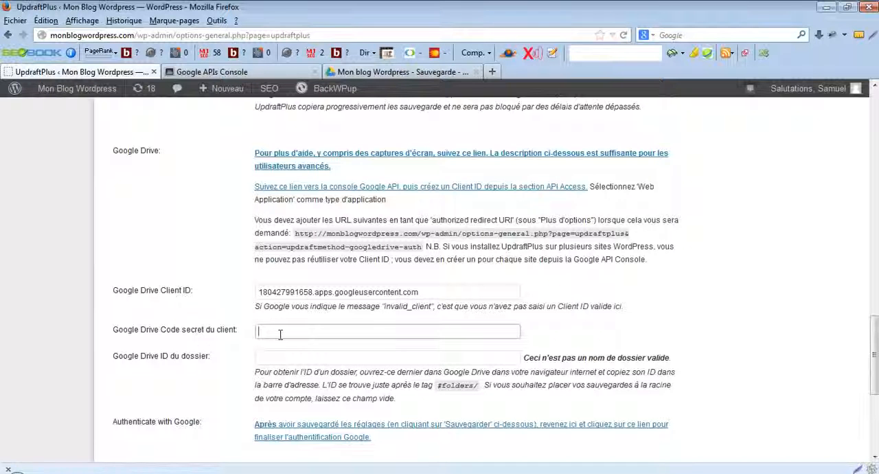
pyautogui.rightClick(280, 335)
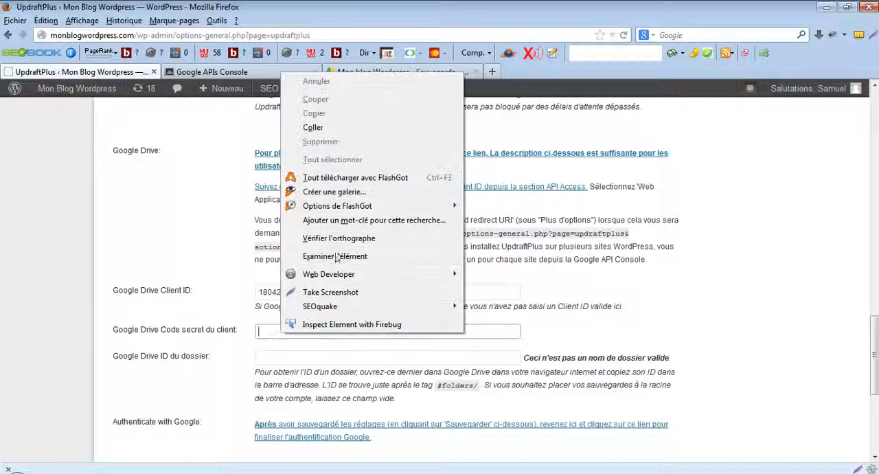
pyautogui.click(323, 128)
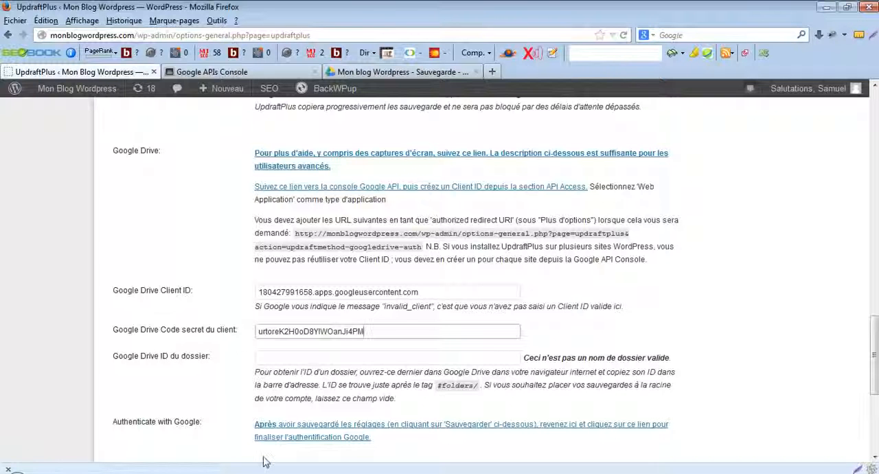
# - Copy the saved folder ID from the Notepad++ note and paste it into the Google Drive folder ID field in UpdraftPlus
pyautogui.hotkey('alt', 'Tab')
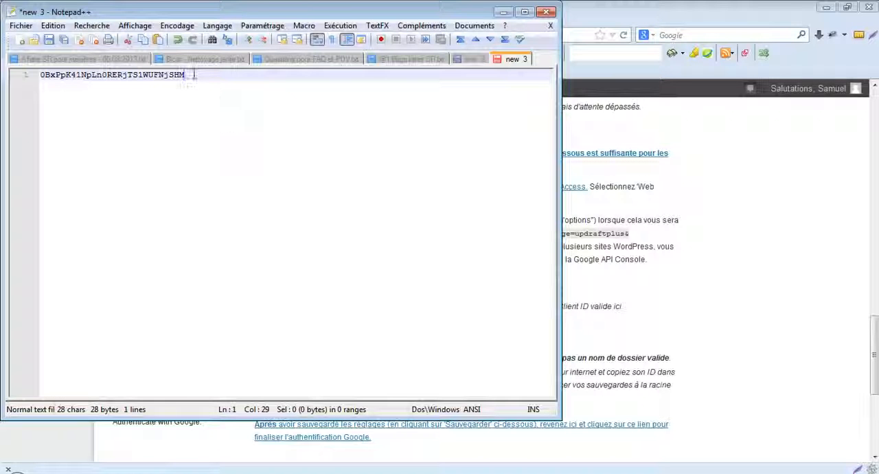
pyautogui.moveTo(193, 74); pyautogui.dragTo(37, 76)
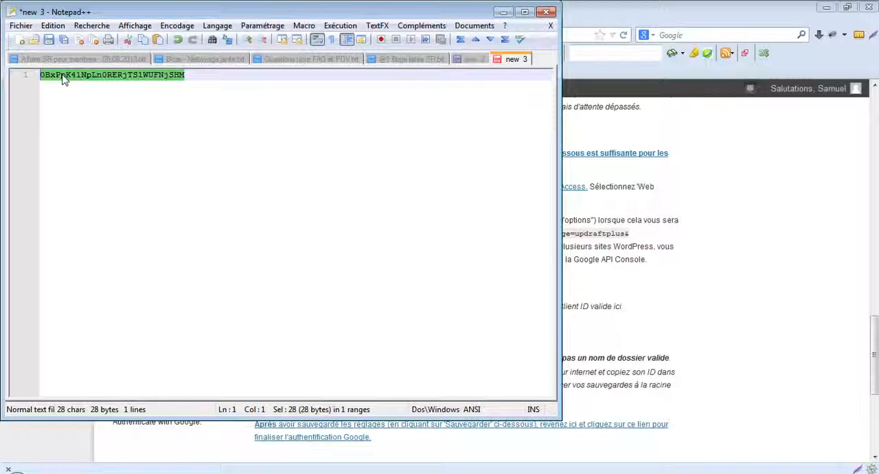
pyautogui.rightClick(61, 79)
pyautogui.click(91, 97)
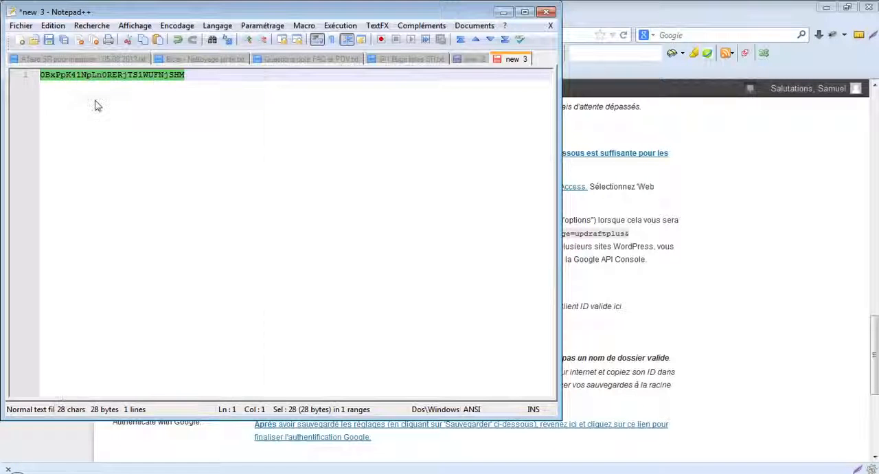
pyautogui.click(759, 180)
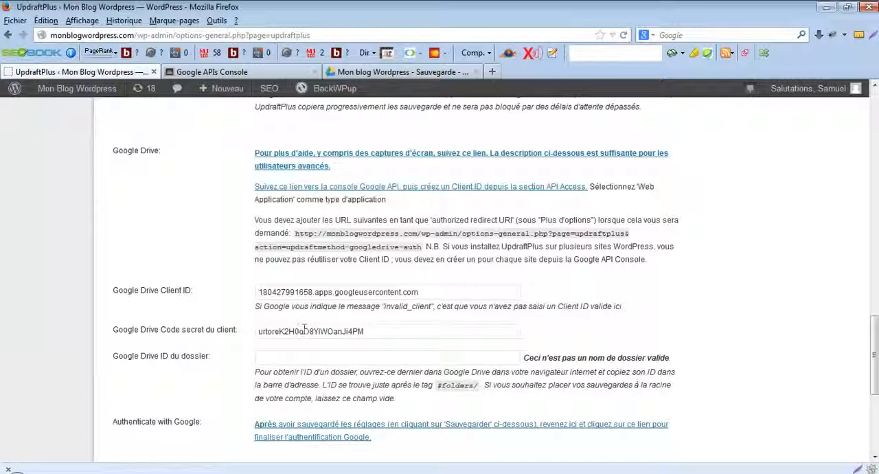
pyautogui.click(279, 358)
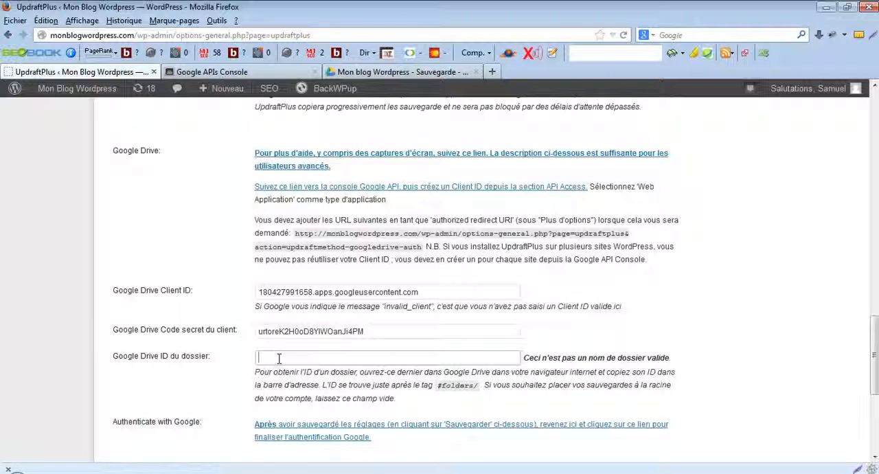
pyautogui.rightClick(279, 358)
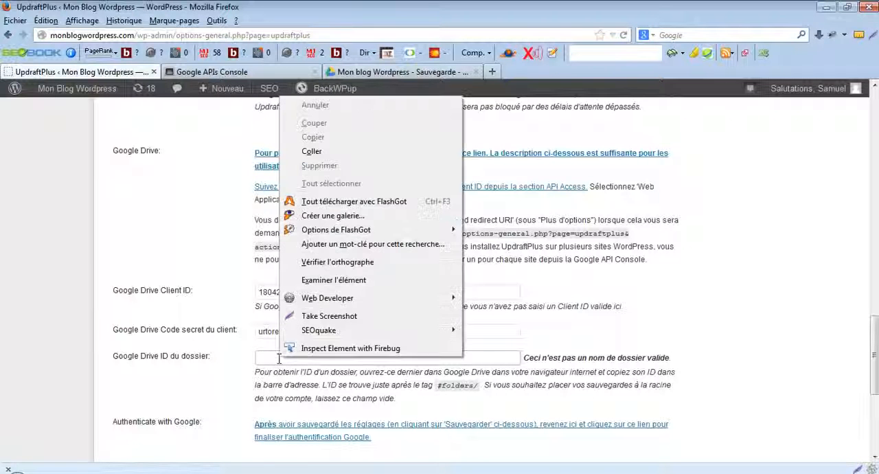
pyautogui.click(312, 151)
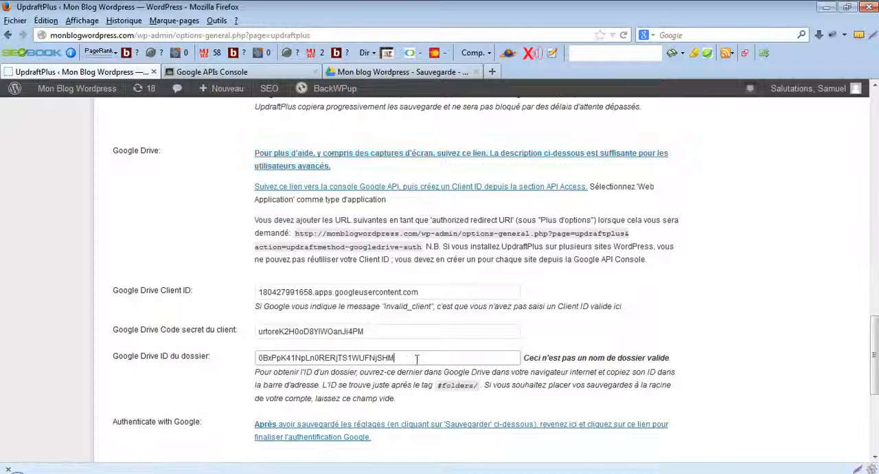
# - Save the UpdraftPlus settings and authenticate the Google Drive account, granting Updraft the requested permissions
pyautogui.moveTo(874, 339); pyautogui.dragTo(874, 395)
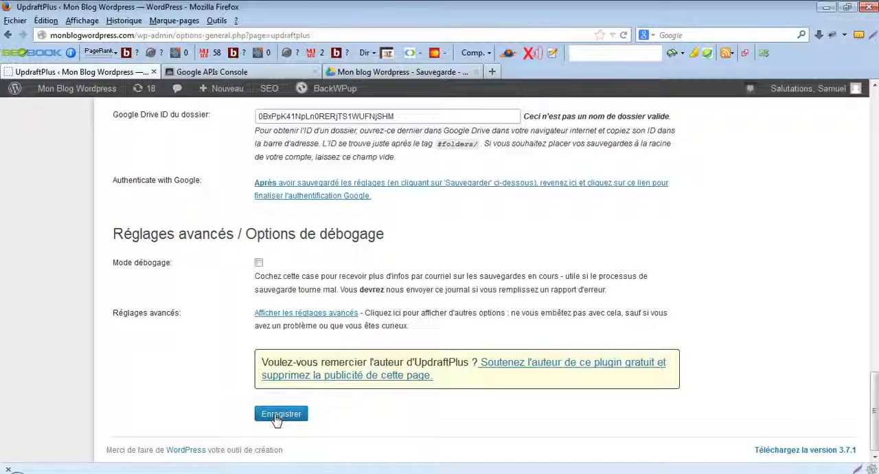
pyautogui.click(277, 419)
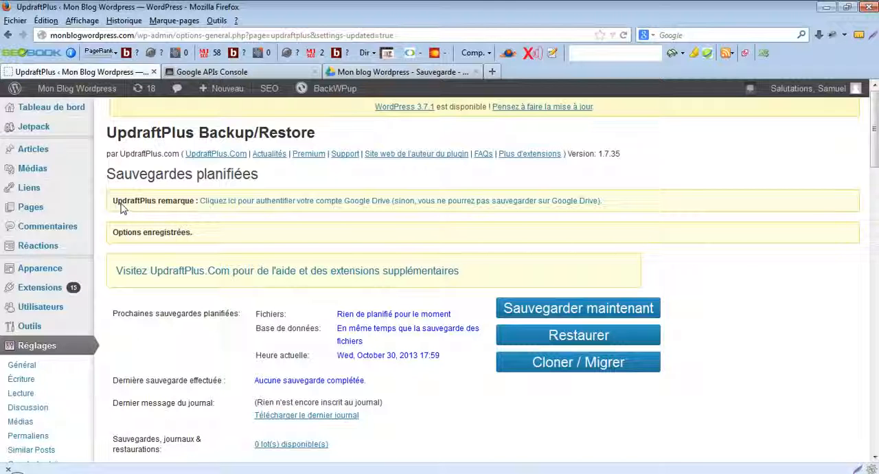
pyautogui.click(311, 206)
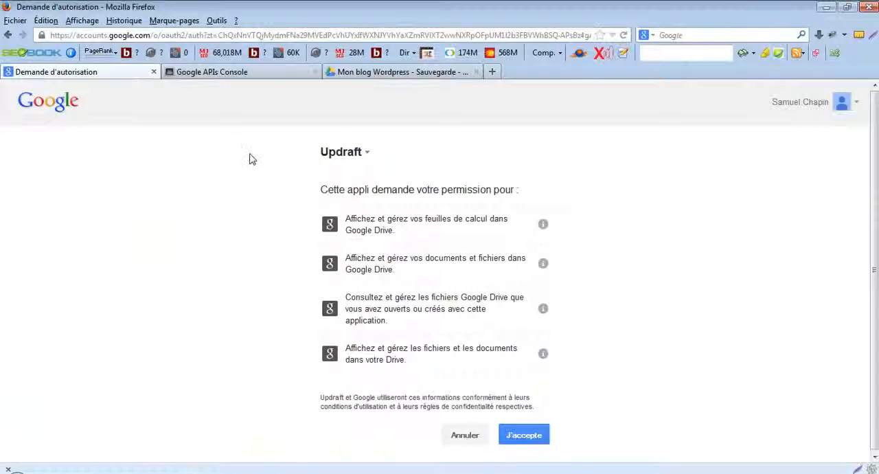
pyautogui.click(522, 438)
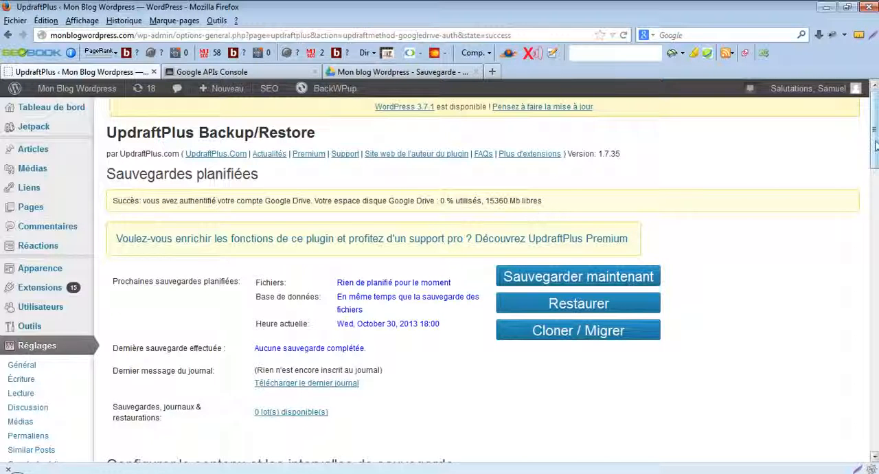
# - Run an immediate UpdraftPlus backup of both database and files, and check the backup folder in Google Drive for the uploaded archives
pyautogui.moveTo(876, 145); pyautogui.dragTo(876, 169)
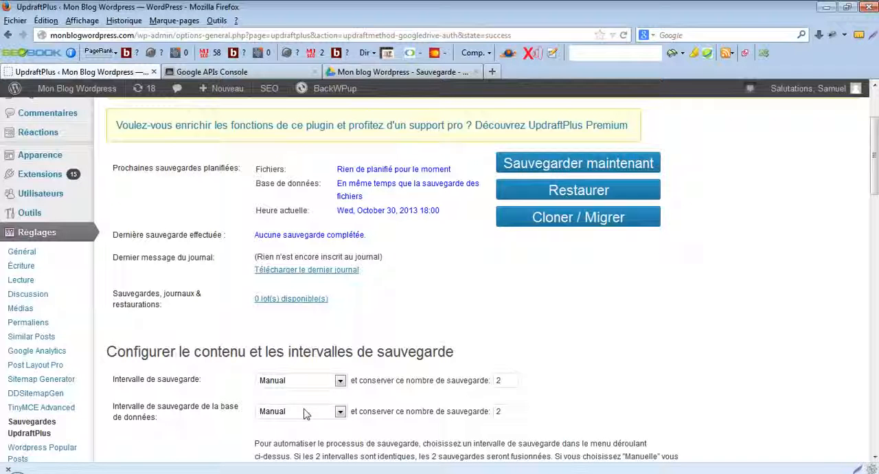
pyautogui.click(571, 165)
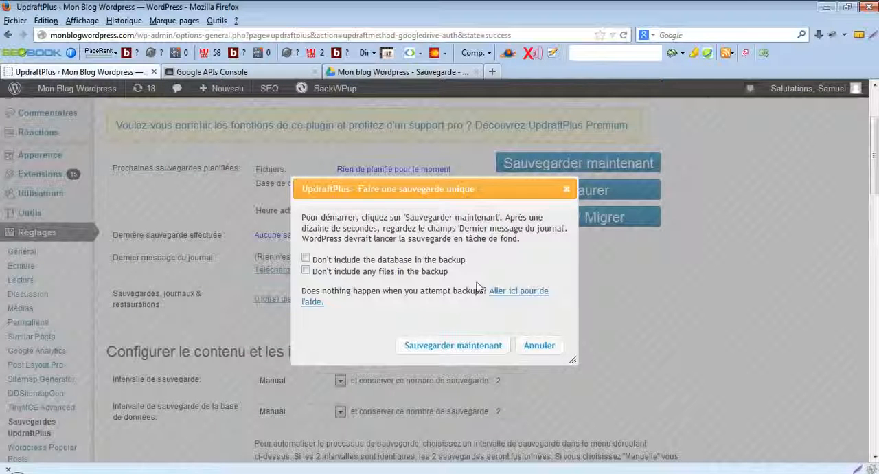
pyautogui.click(427, 346)
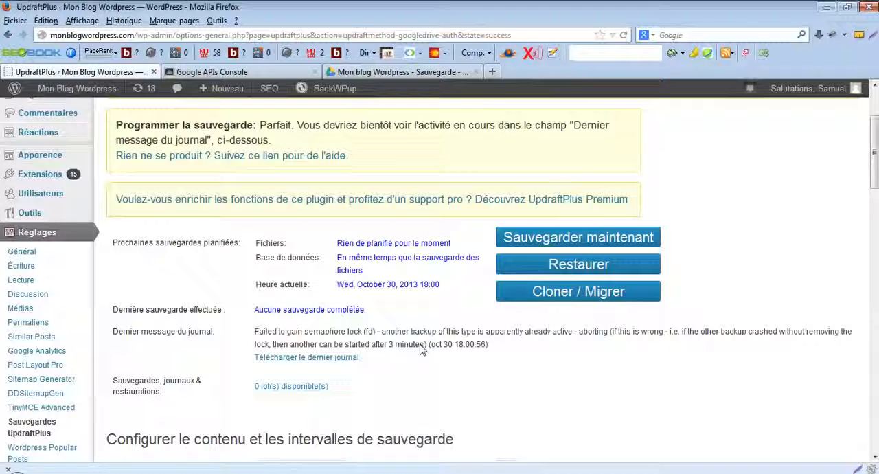
pyautogui.scroll(-4, 603, 215)
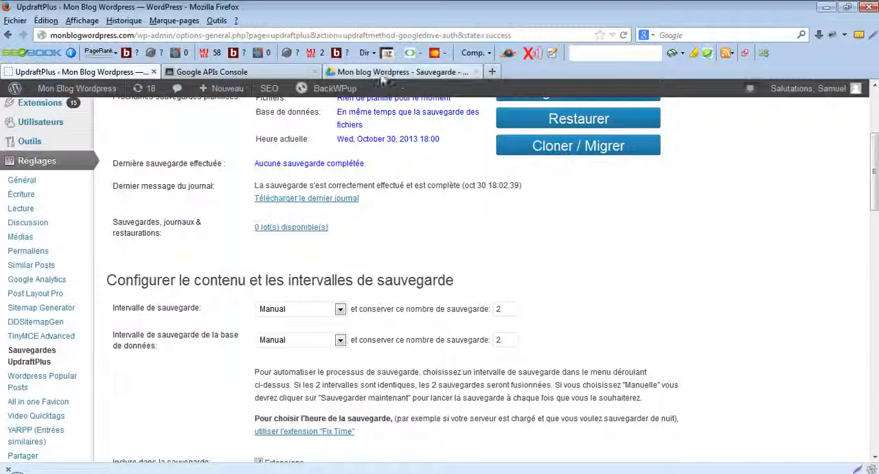
pyautogui.click(367, 75)
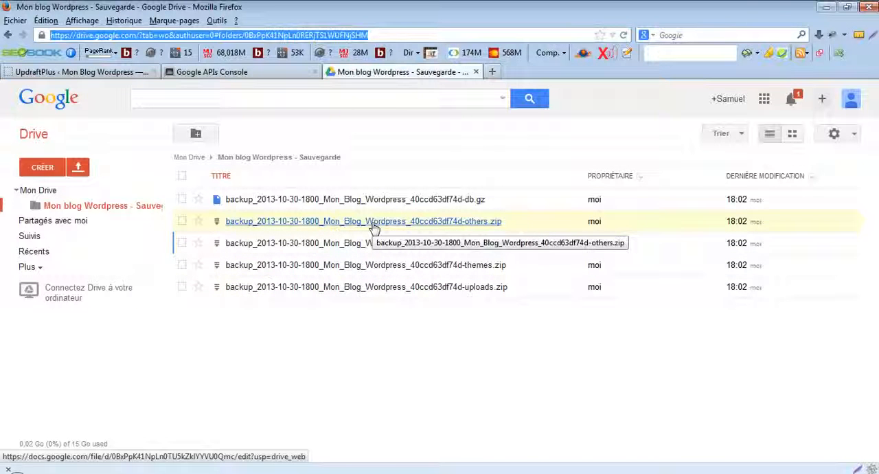
# - Back in the UpdraftPlus settings, set the database backup interval to Hebdomadairement and the number of database backups to keep to 99
pyautogui.click(110, 71)
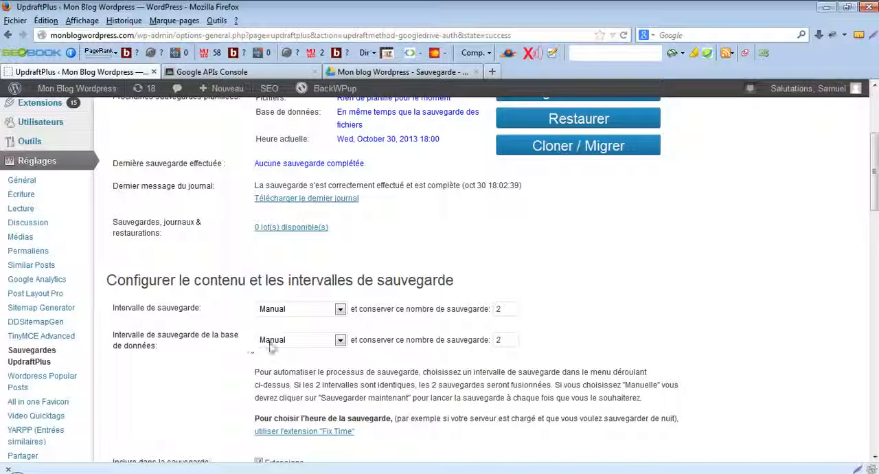
pyautogui.click(340, 342)
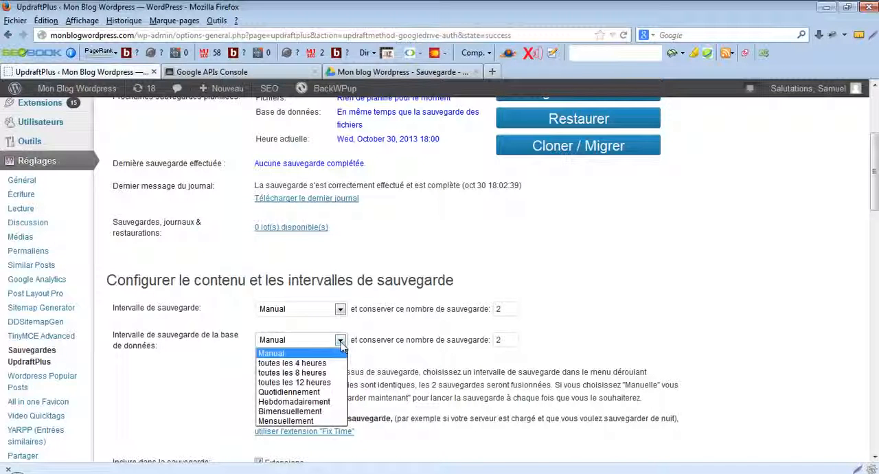
pyautogui.click(314, 404)
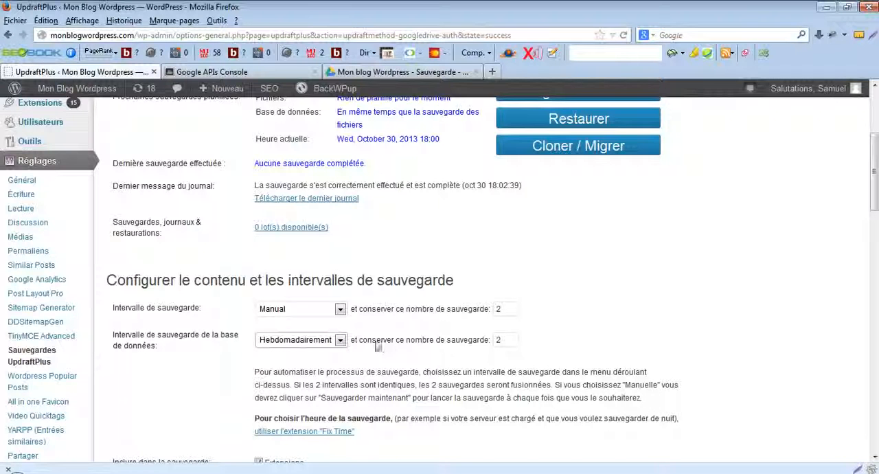
pyautogui.click(500, 339)
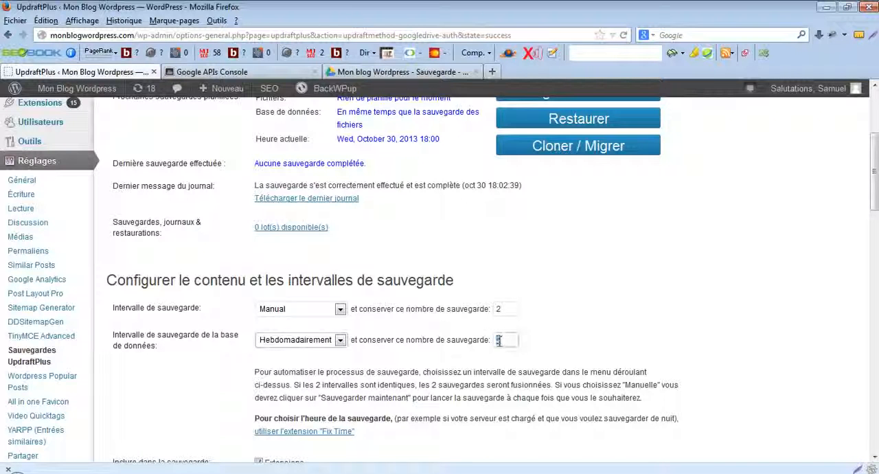
pyautogui.doubleClick(498, 340)
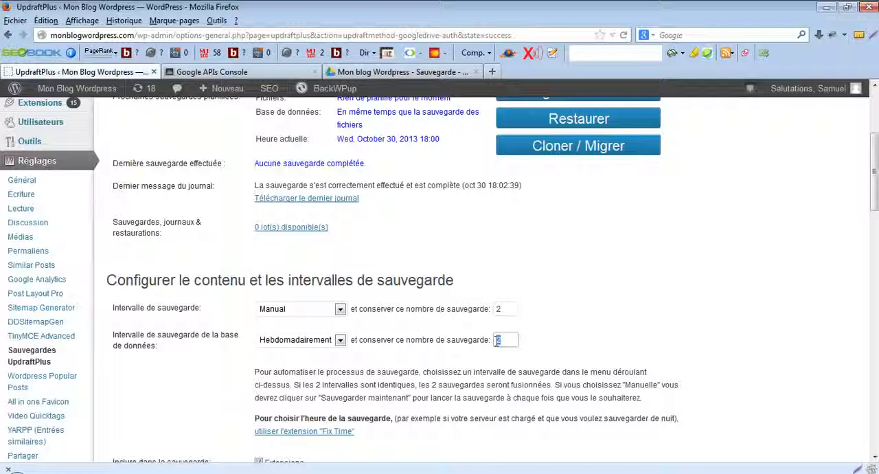
pyautogui.write('99')
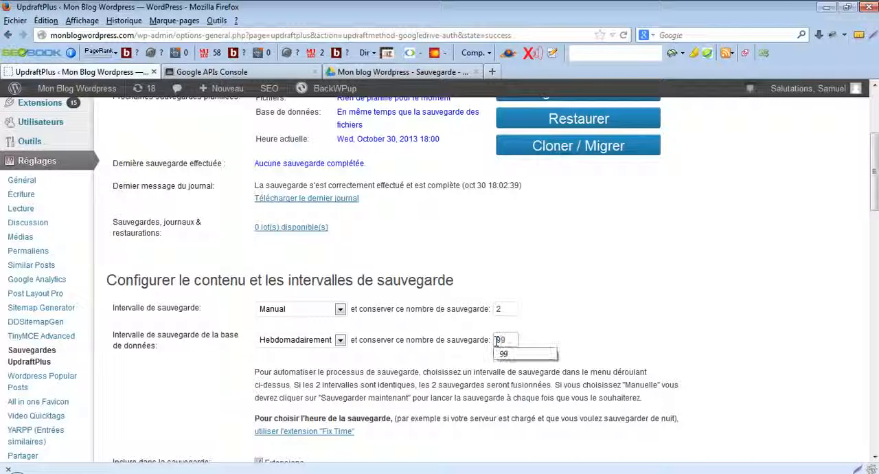
pyautogui.click(562, 340)
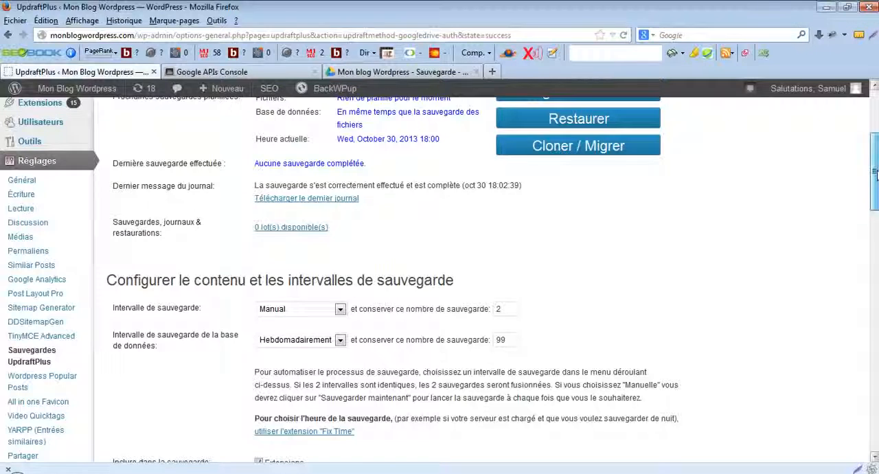
# - Save the UpdraftPlus settings and check the backup interval section on the reloaded page
pyautogui.moveTo(876, 174); pyautogui.dragTo(876, 413)
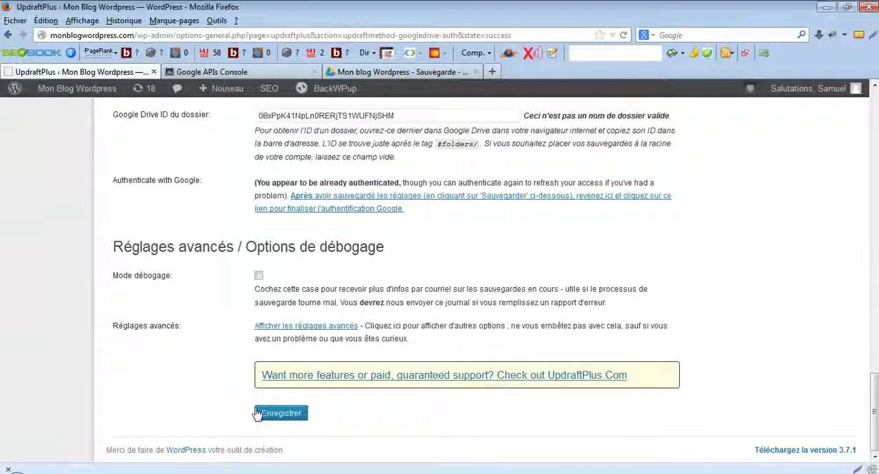
pyautogui.click(302, 416)
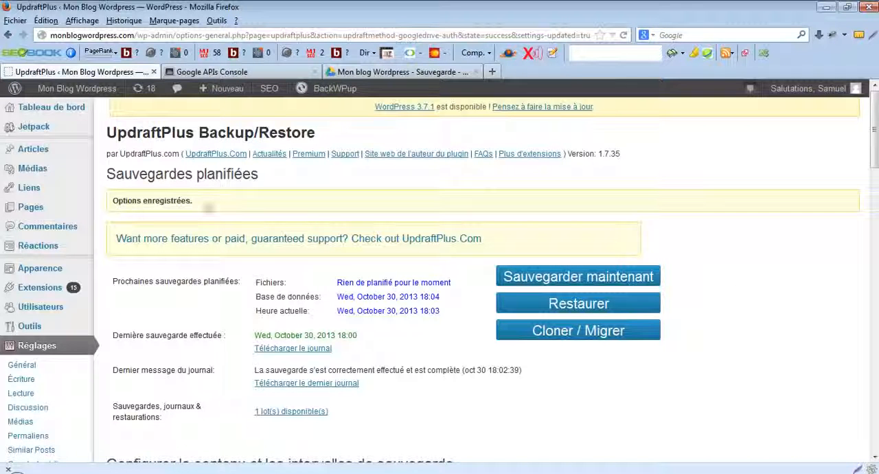
pyautogui.moveTo(875, 126); pyautogui.dragTo(876, 189)
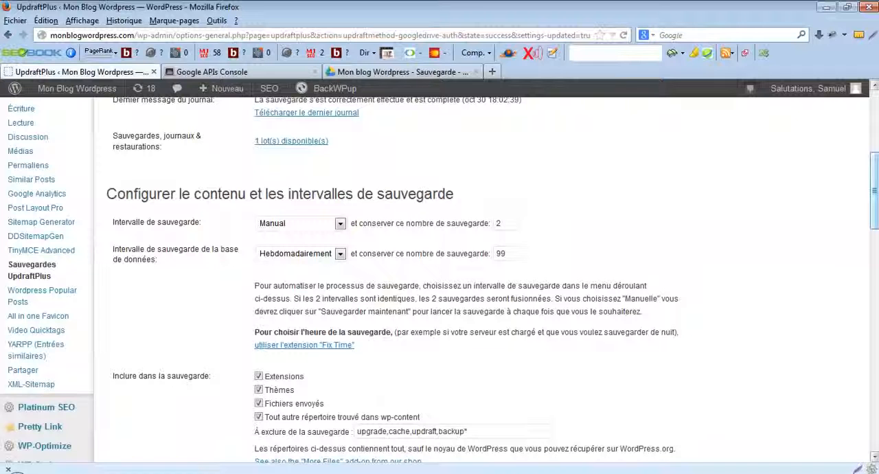